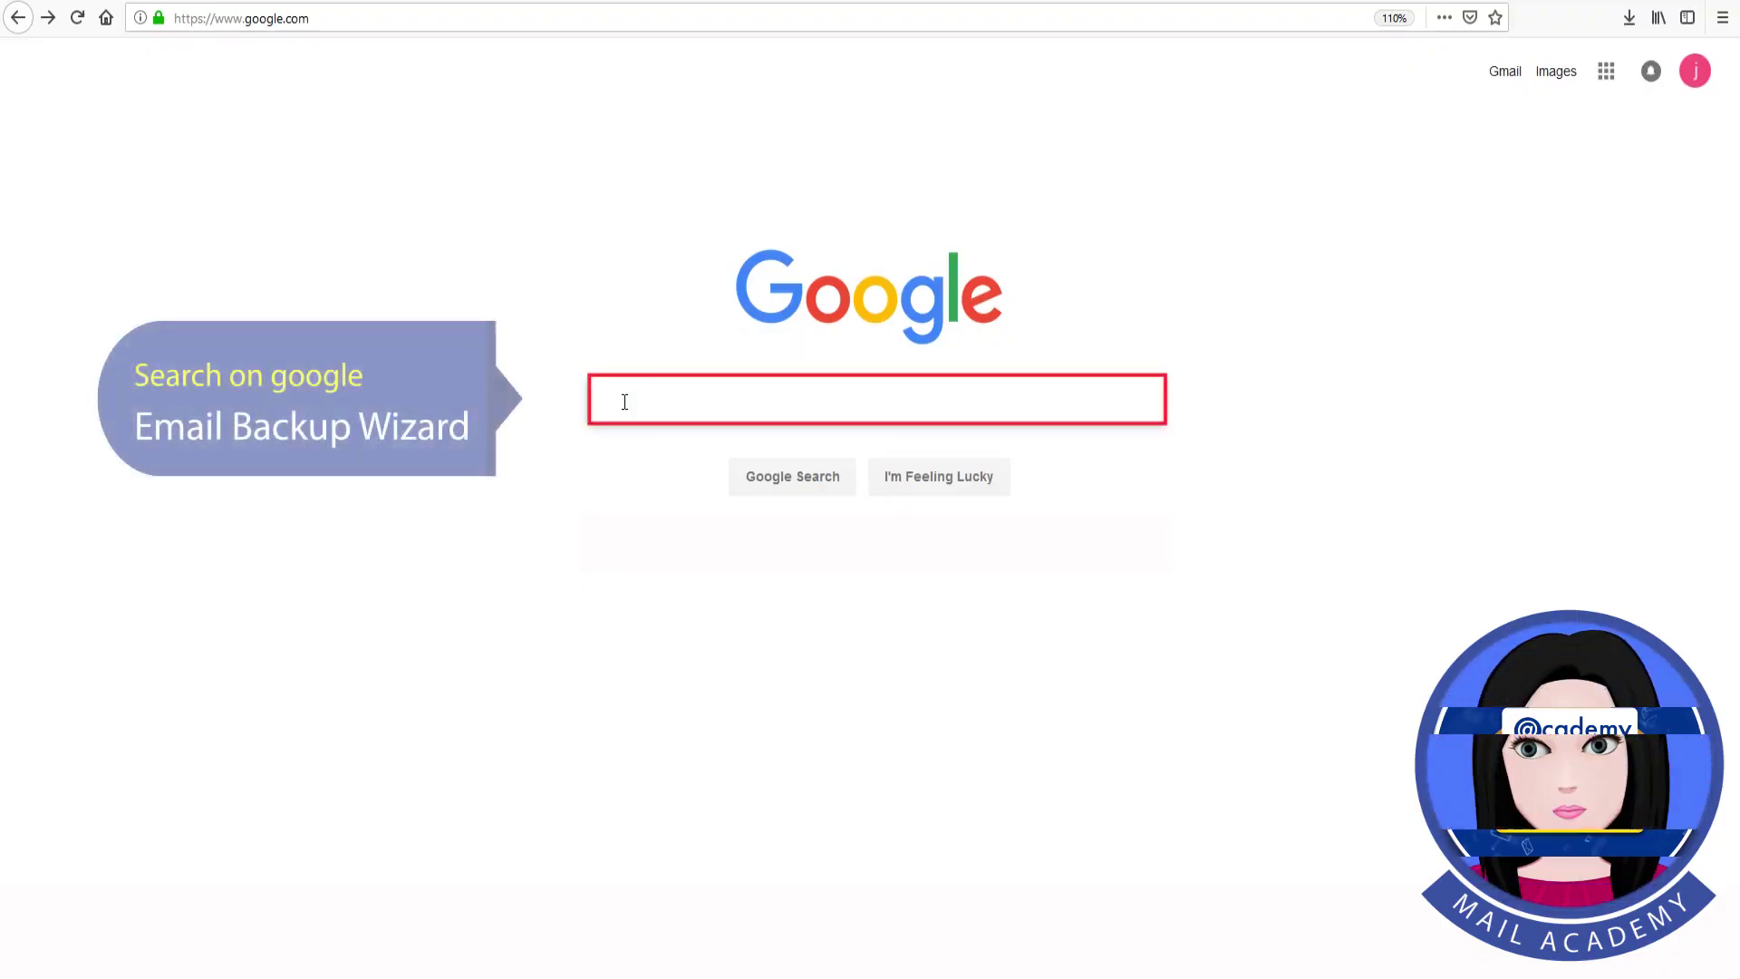
Step: Search Google for 'email backup wizard' and open the emailbackupwizard.com result
{"action": "type", "text": "emai"}
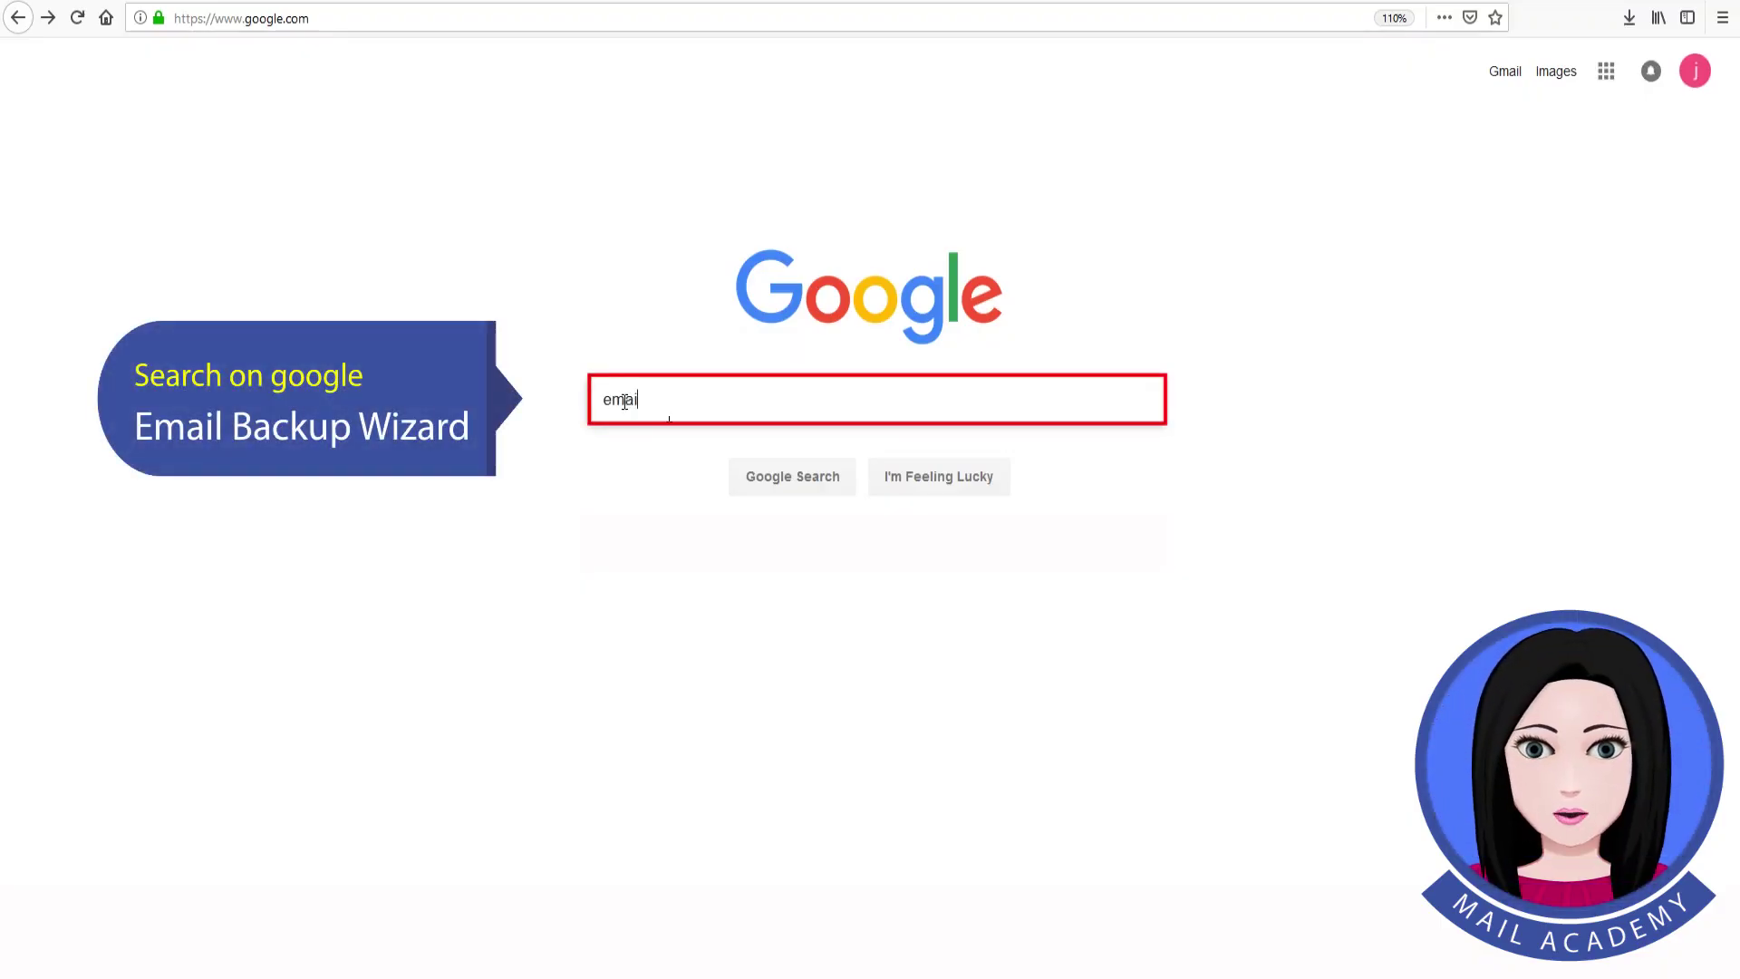
{"action": "type", "text": "l backup wizard"}
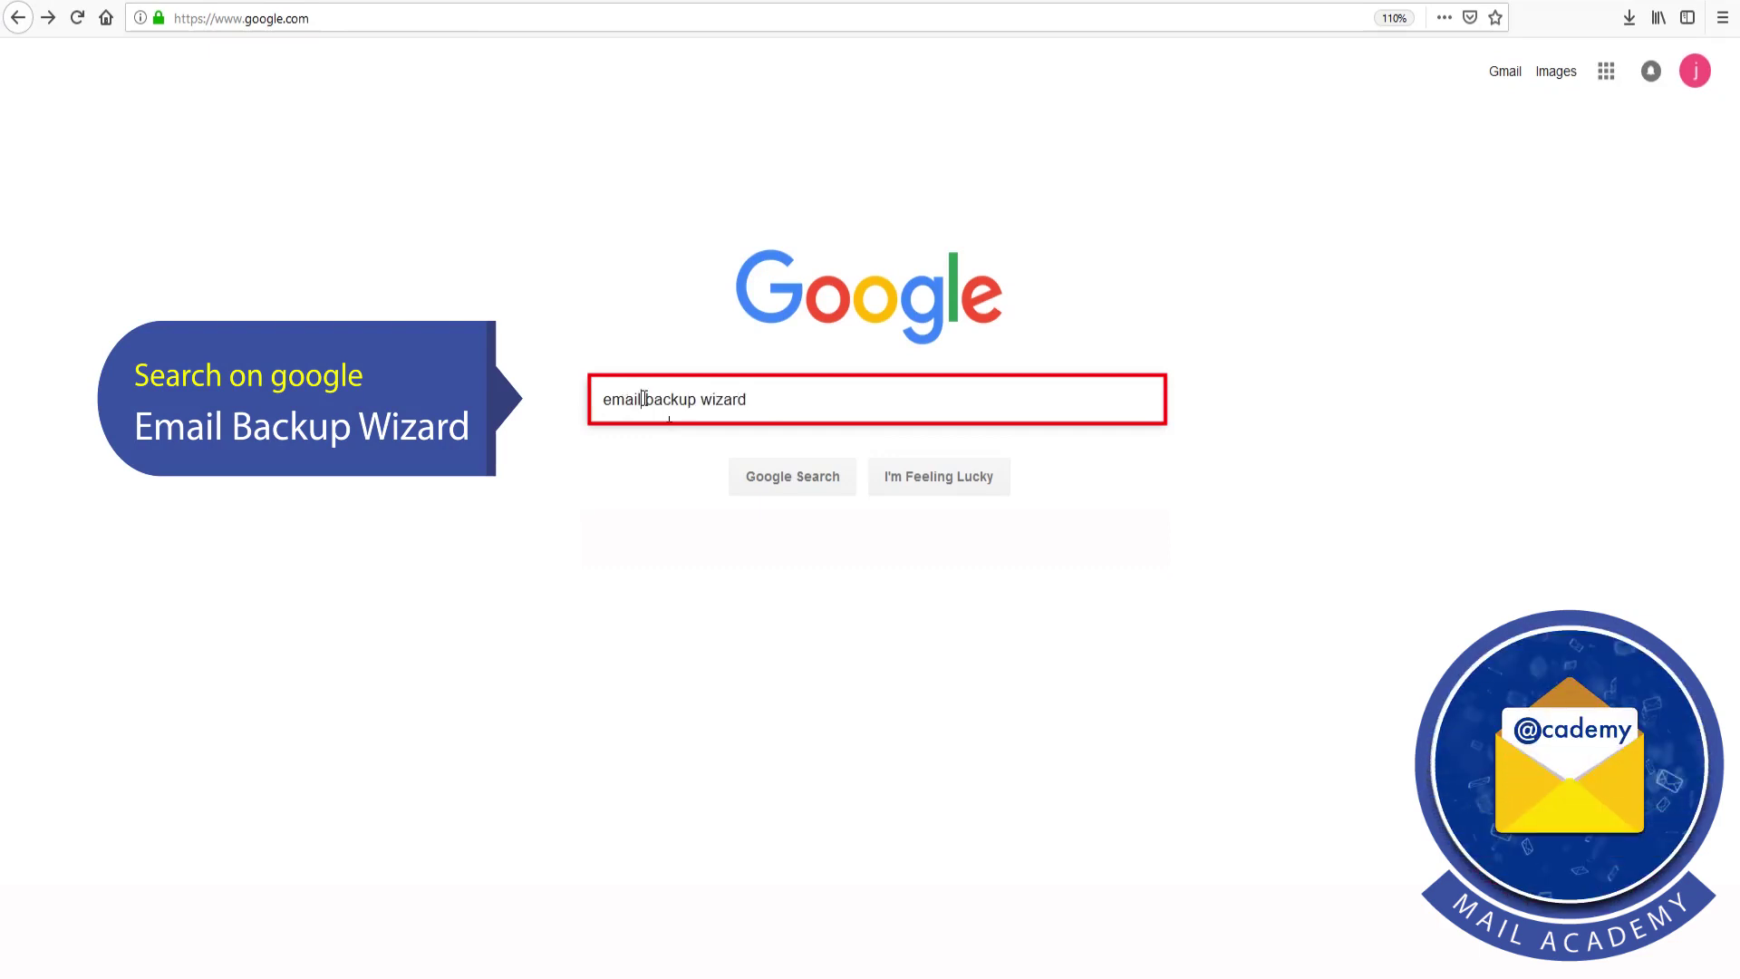
{"action": "left_click", "coordinate": [792, 478]}
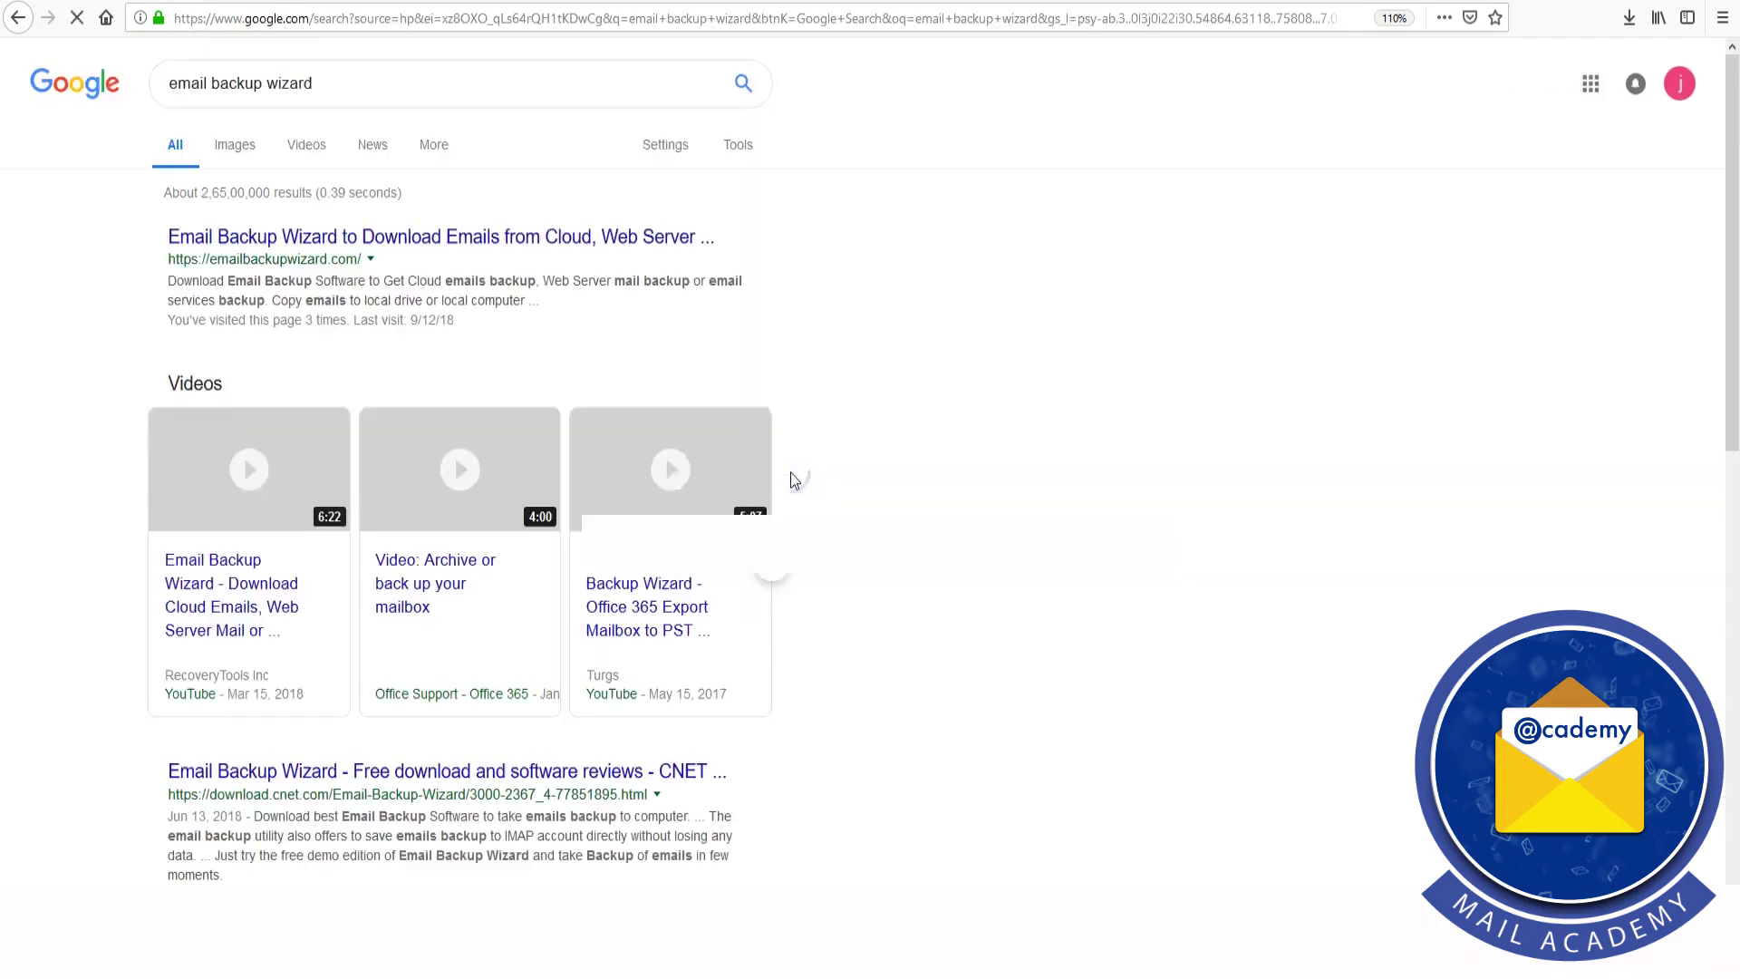
{"action": "left_click", "coordinate": [366, 239]}
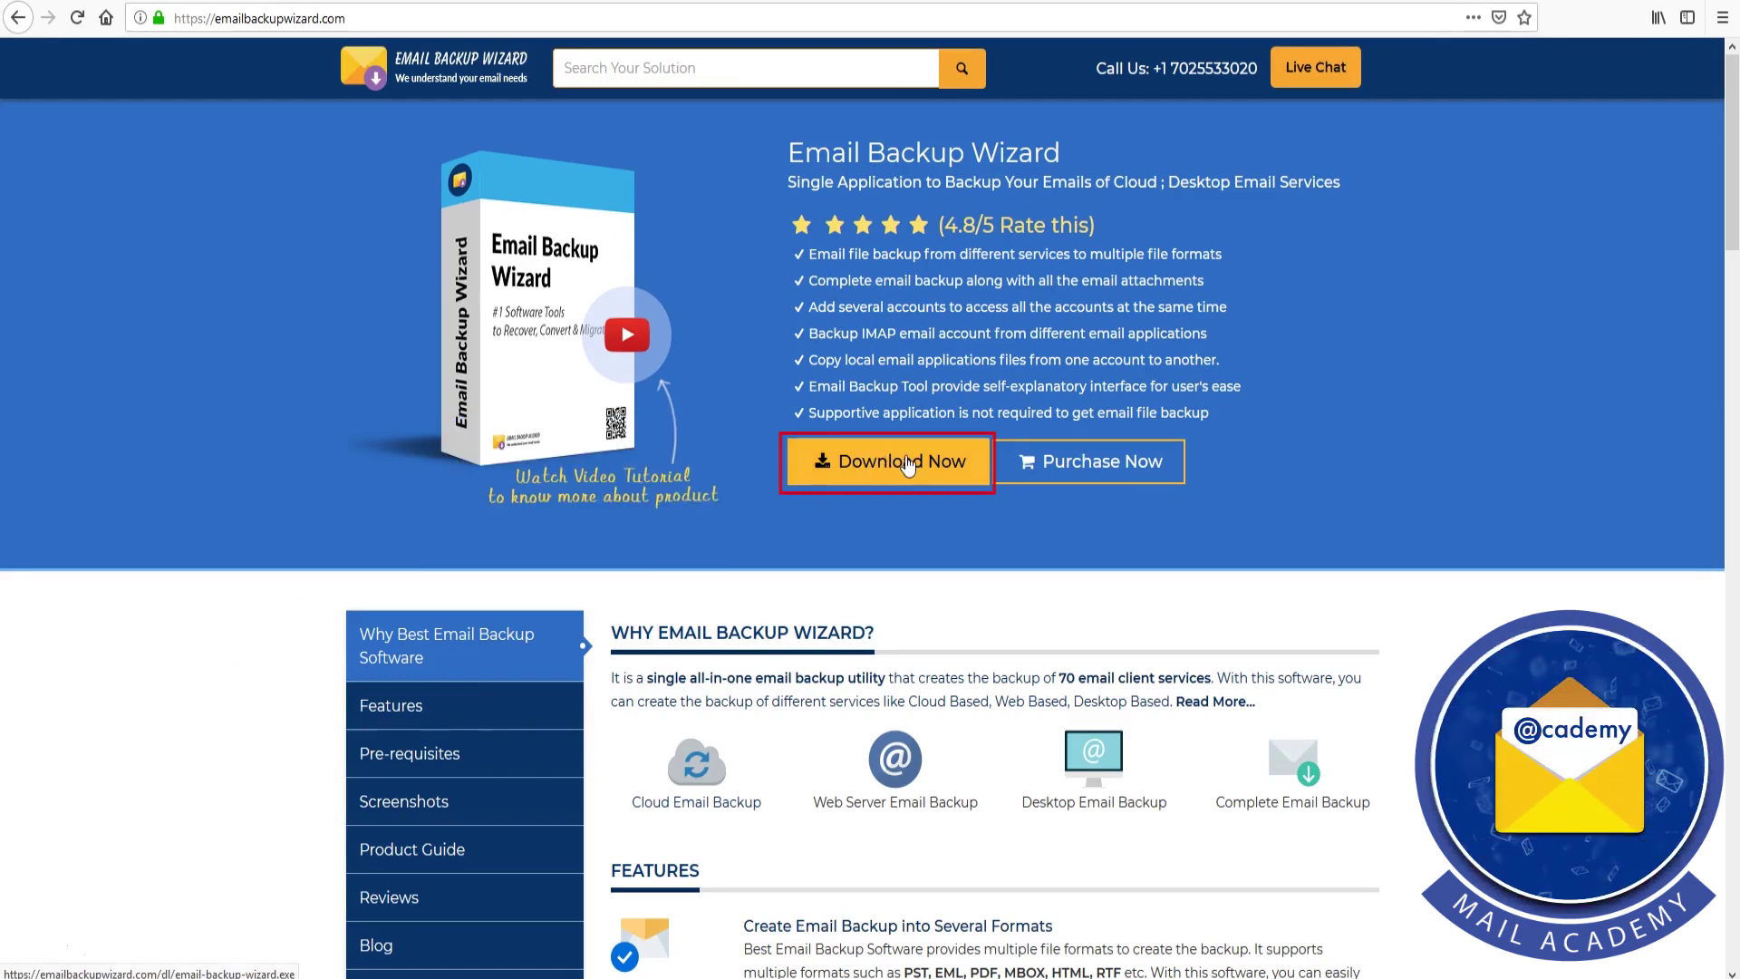
Step: Download the setup-email-backup(6).exe installer and run it from Firefox's downloads list
{"action": "left_click", "coordinate": [908, 465]}
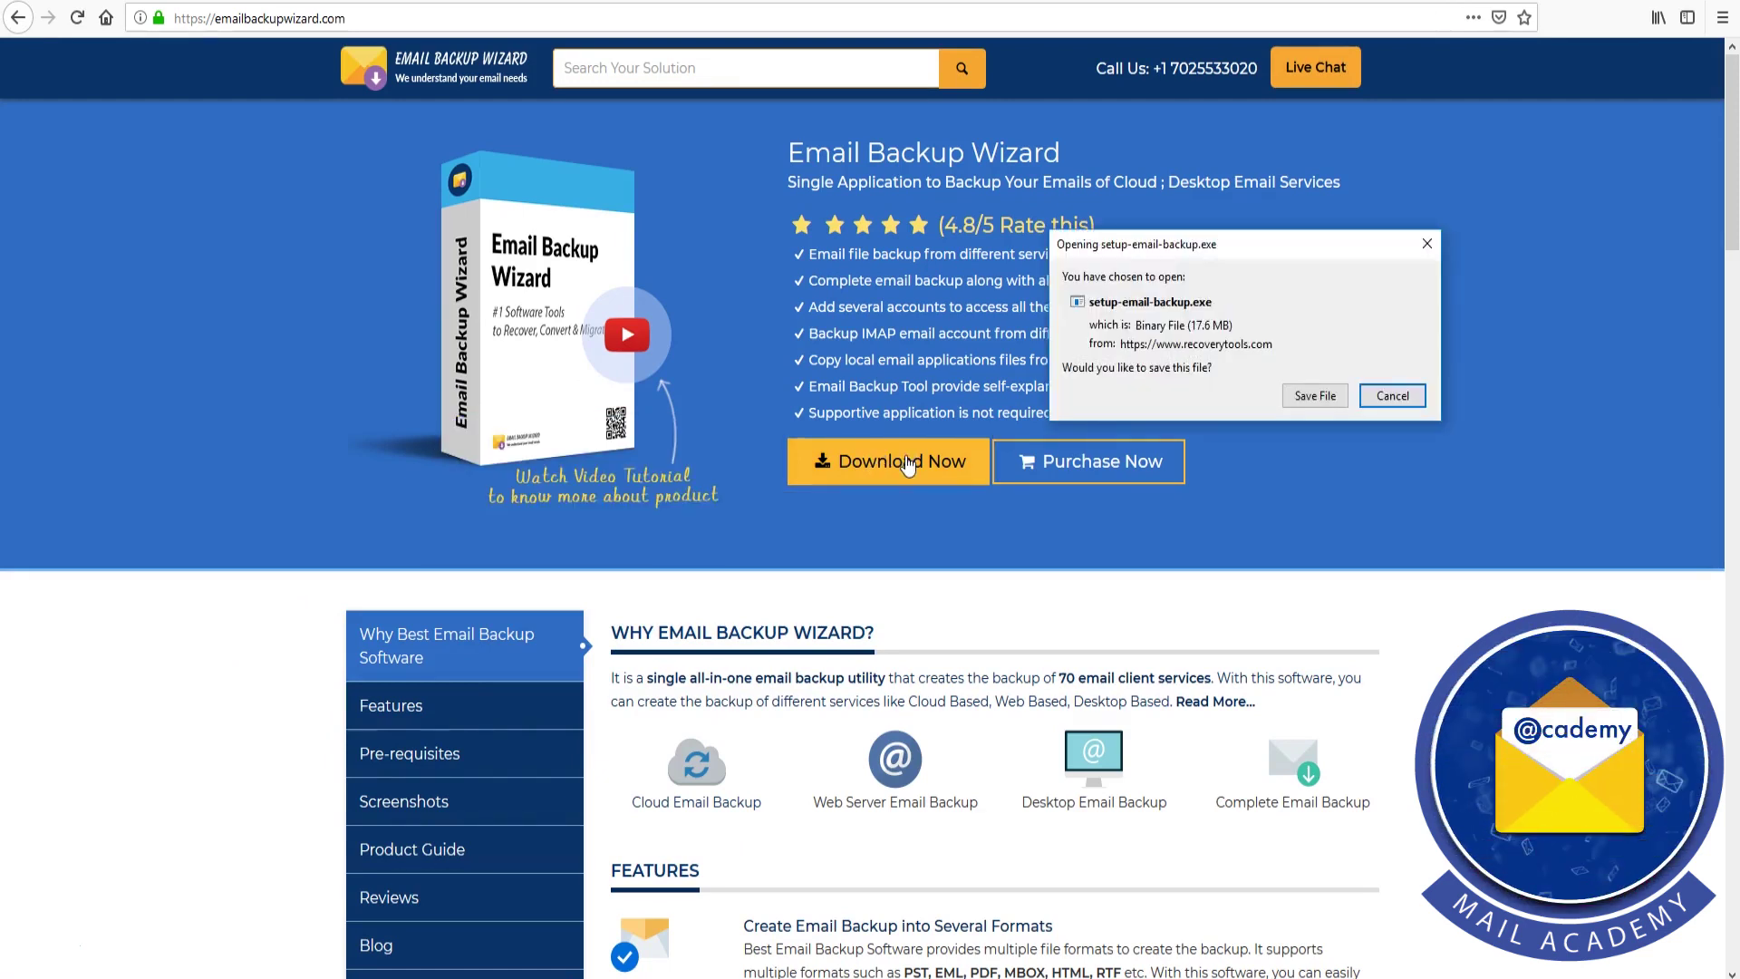
{"action": "left_click", "coordinate": [1315, 396]}
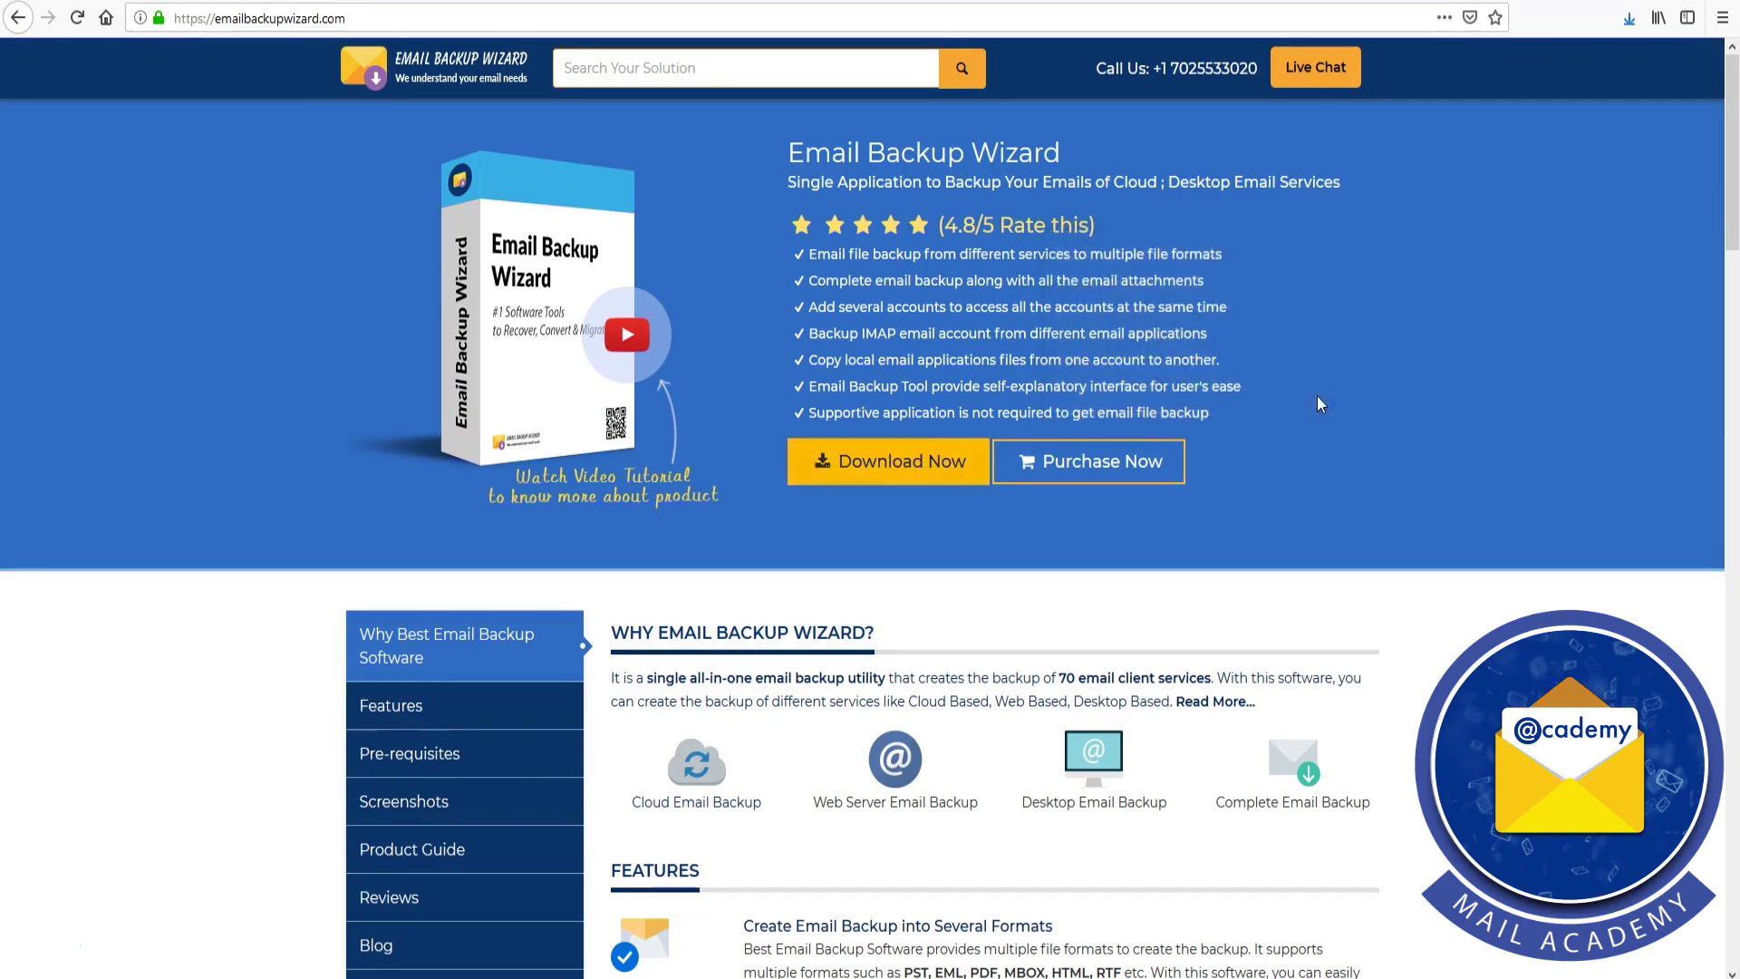
{"action": "left_click", "coordinate": [1630, 18]}
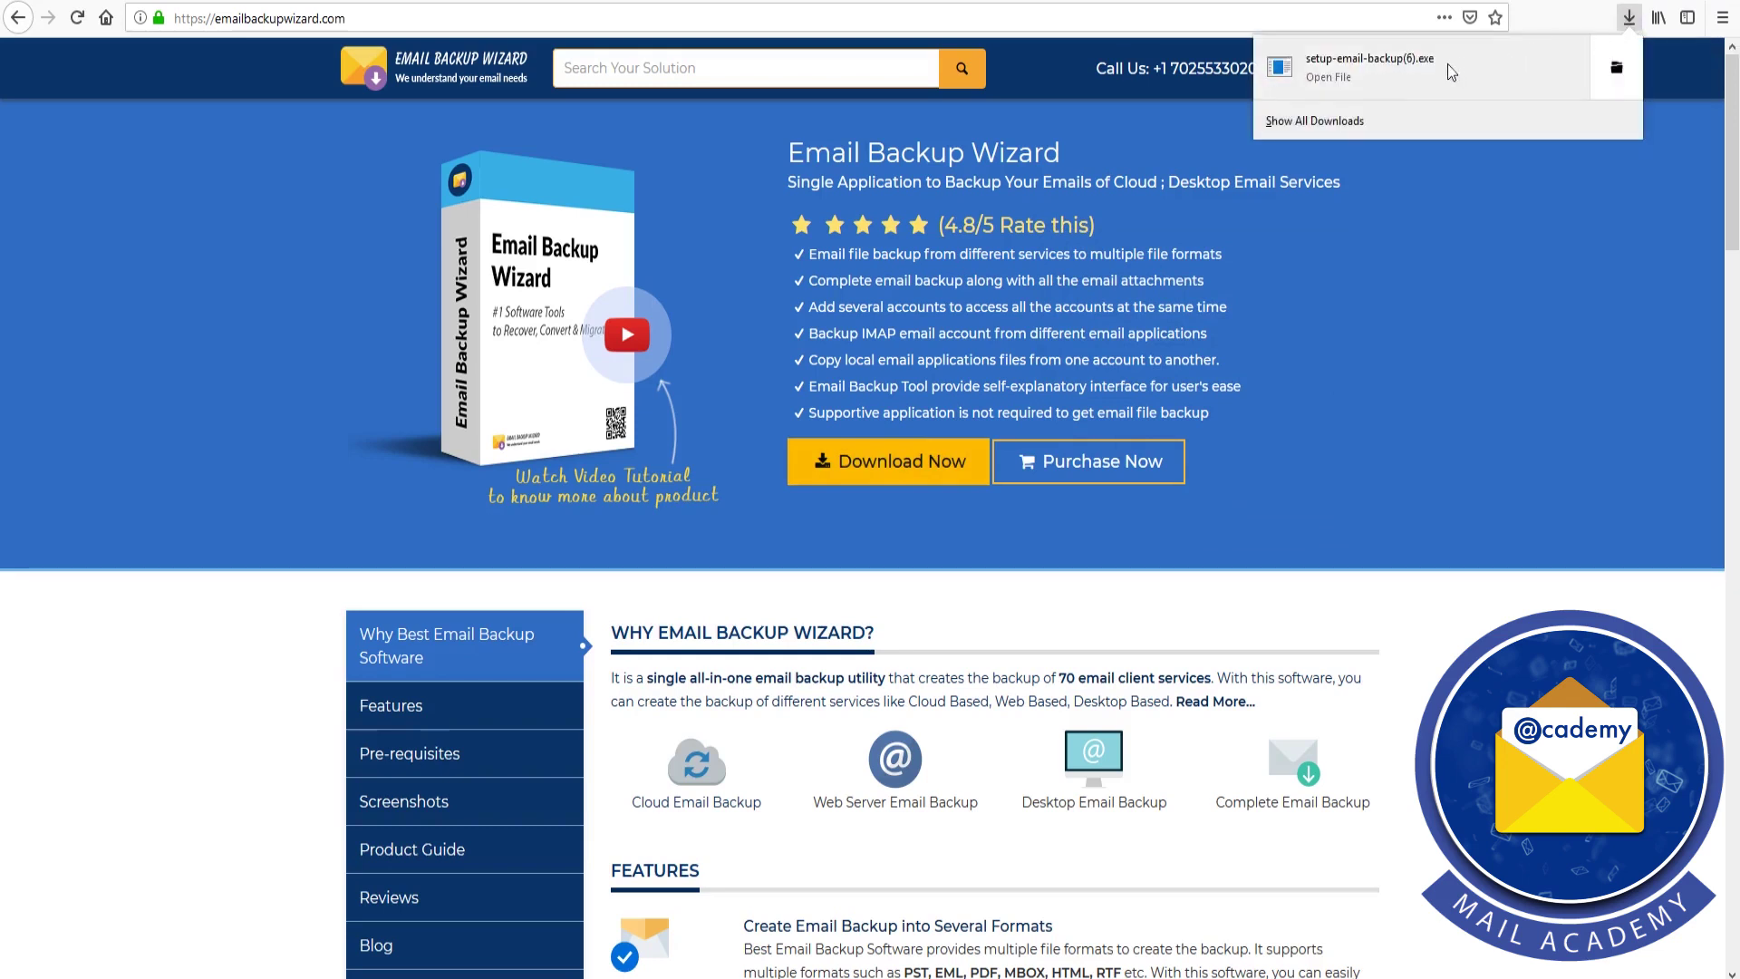
{"action": "left_click", "coordinate": [1363, 80]}
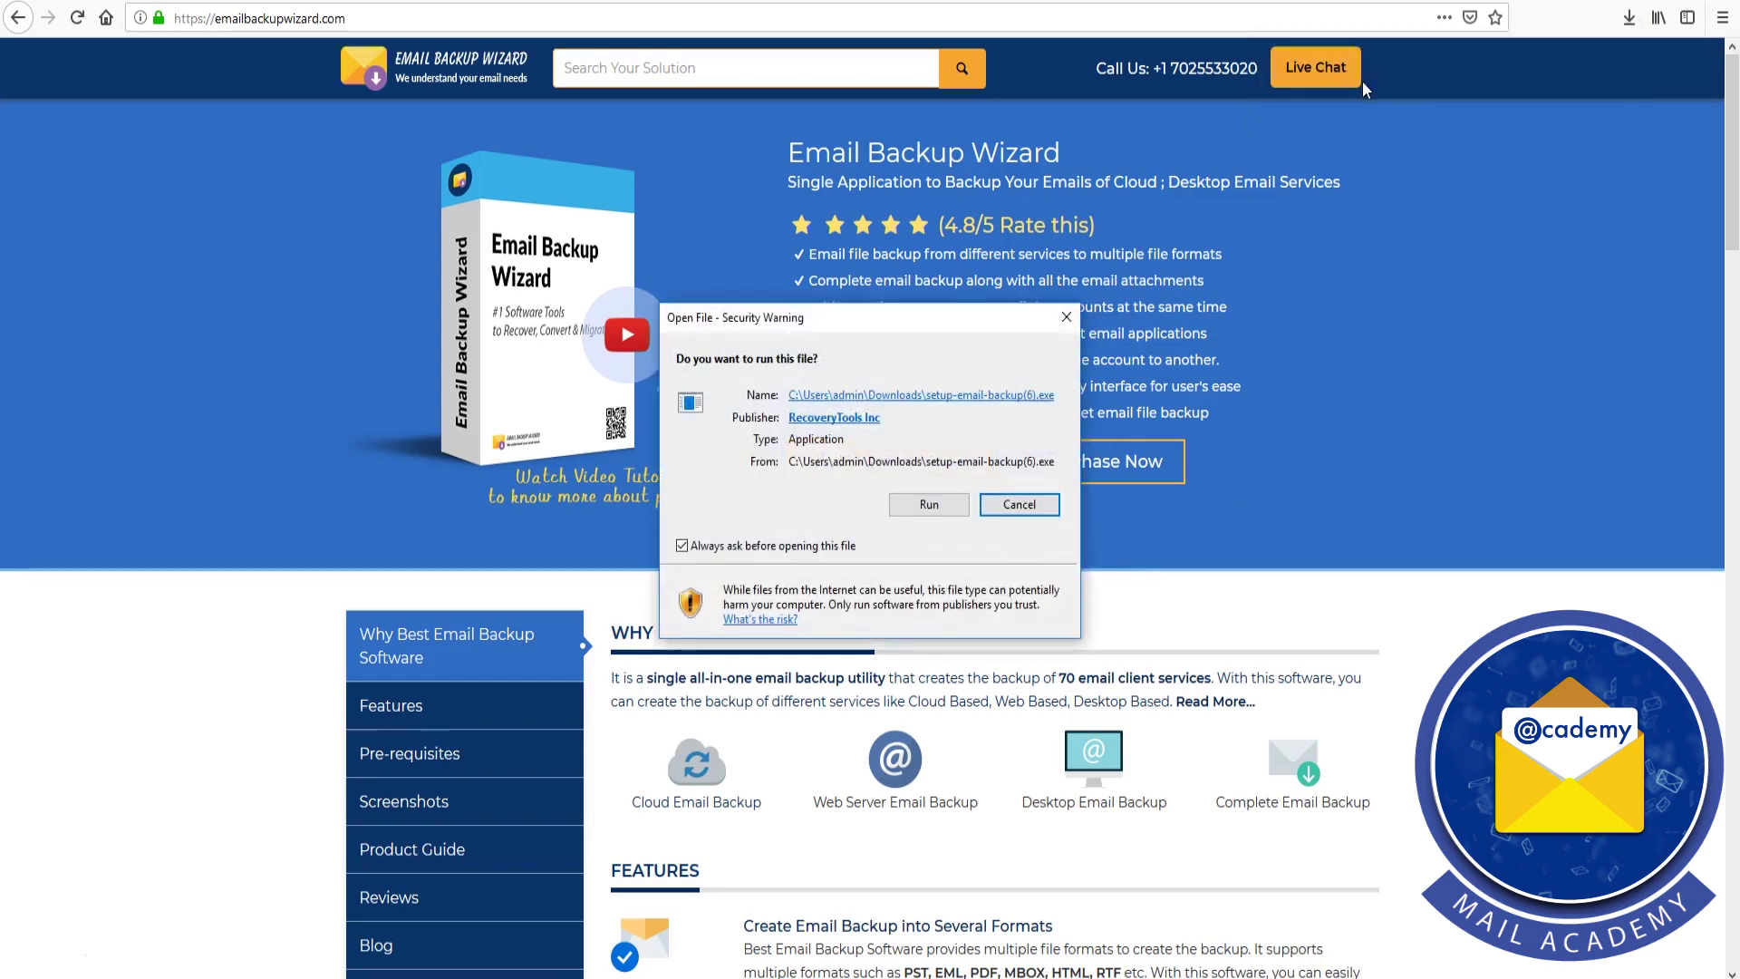
Step: Install Email Backup Wizard in English with the default folder and icons, then launch it
{"action": "left_click", "coordinate": [933, 506]}
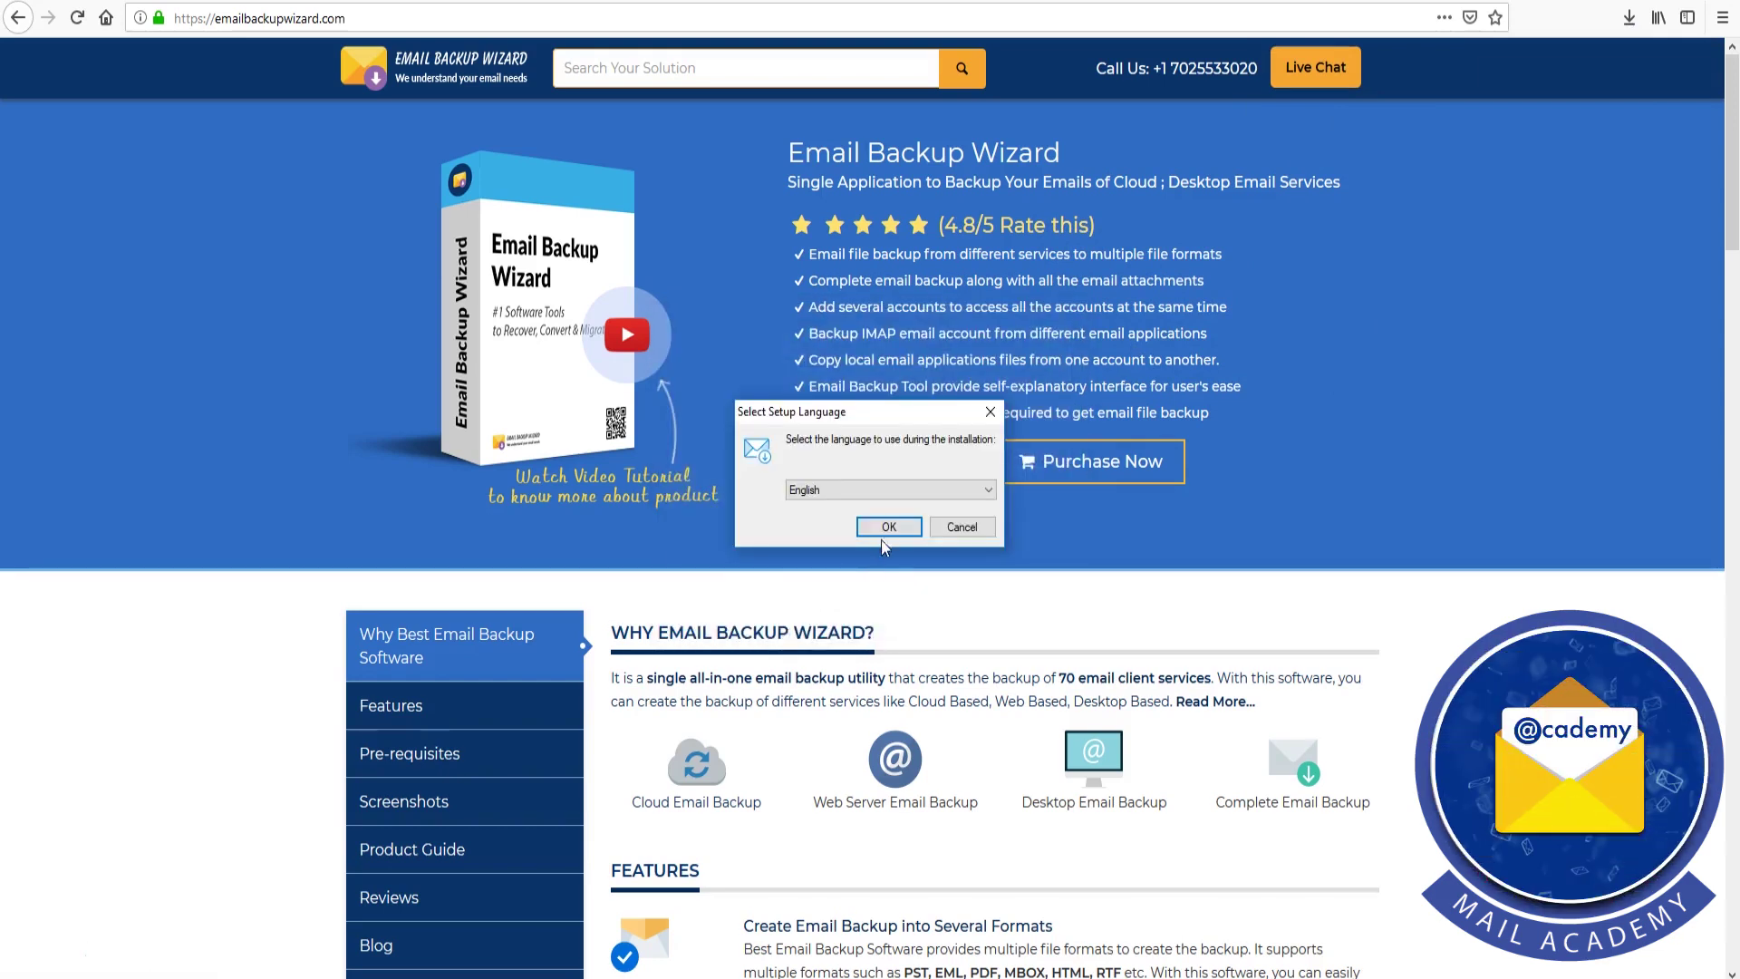
{"action": "left_click", "coordinate": [892, 526]}
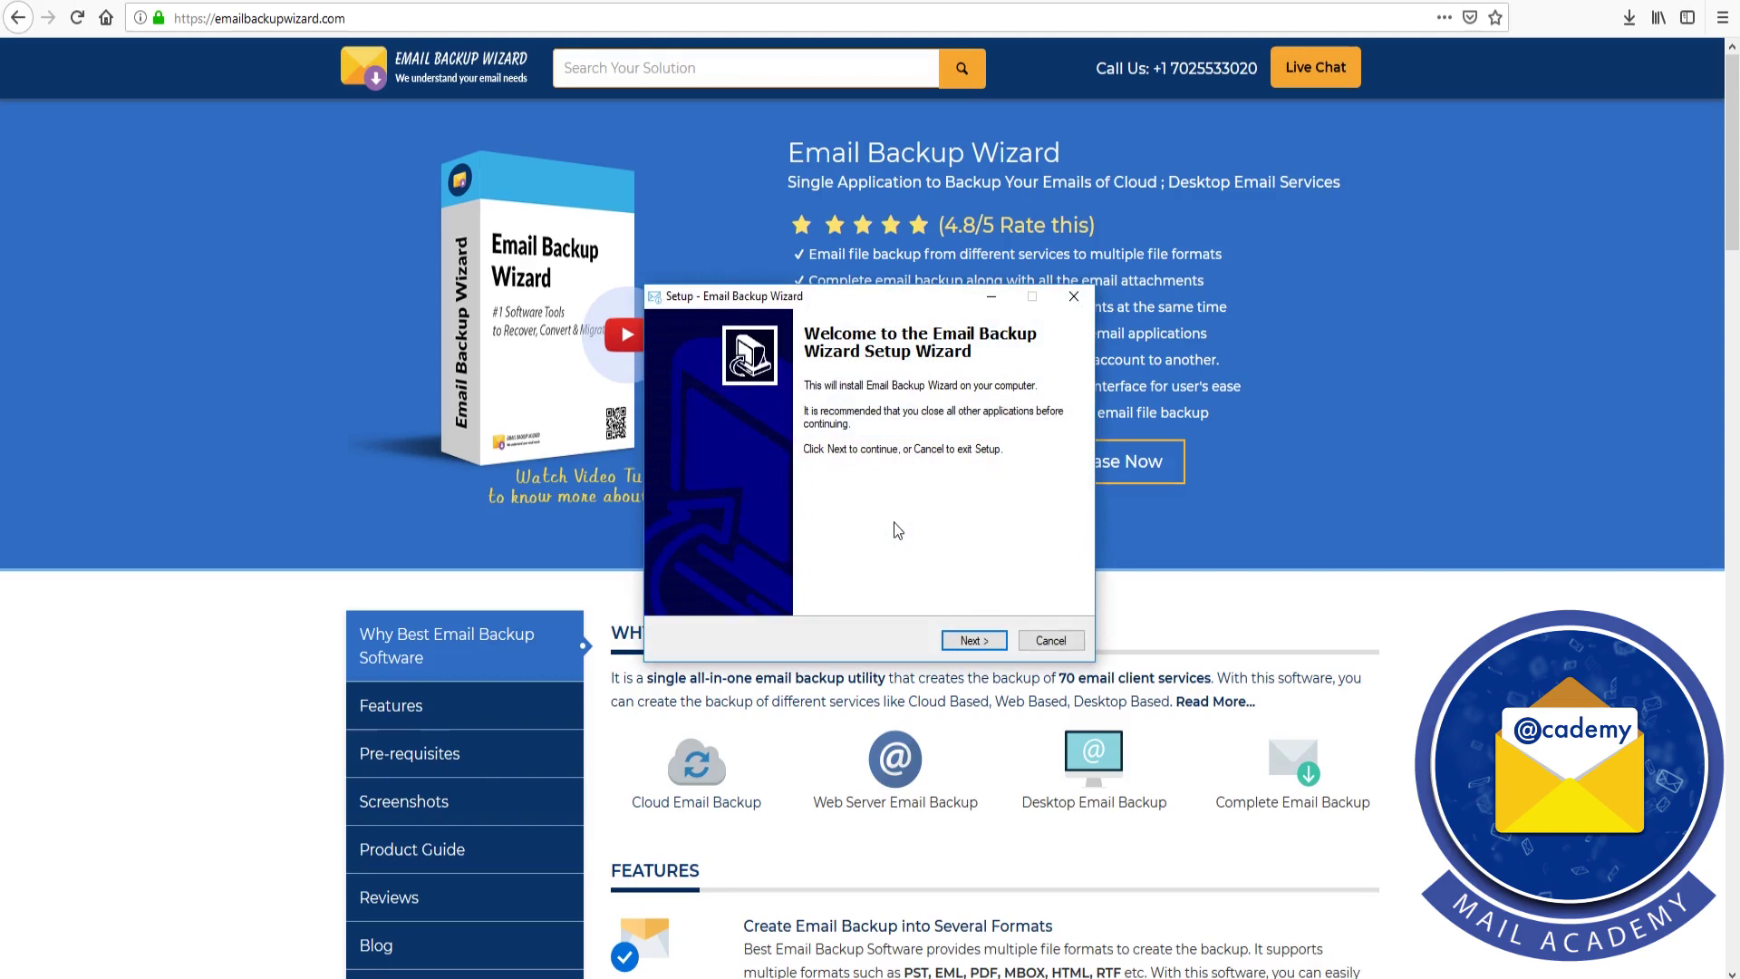
{"action": "left_click", "coordinate": [986, 638]}
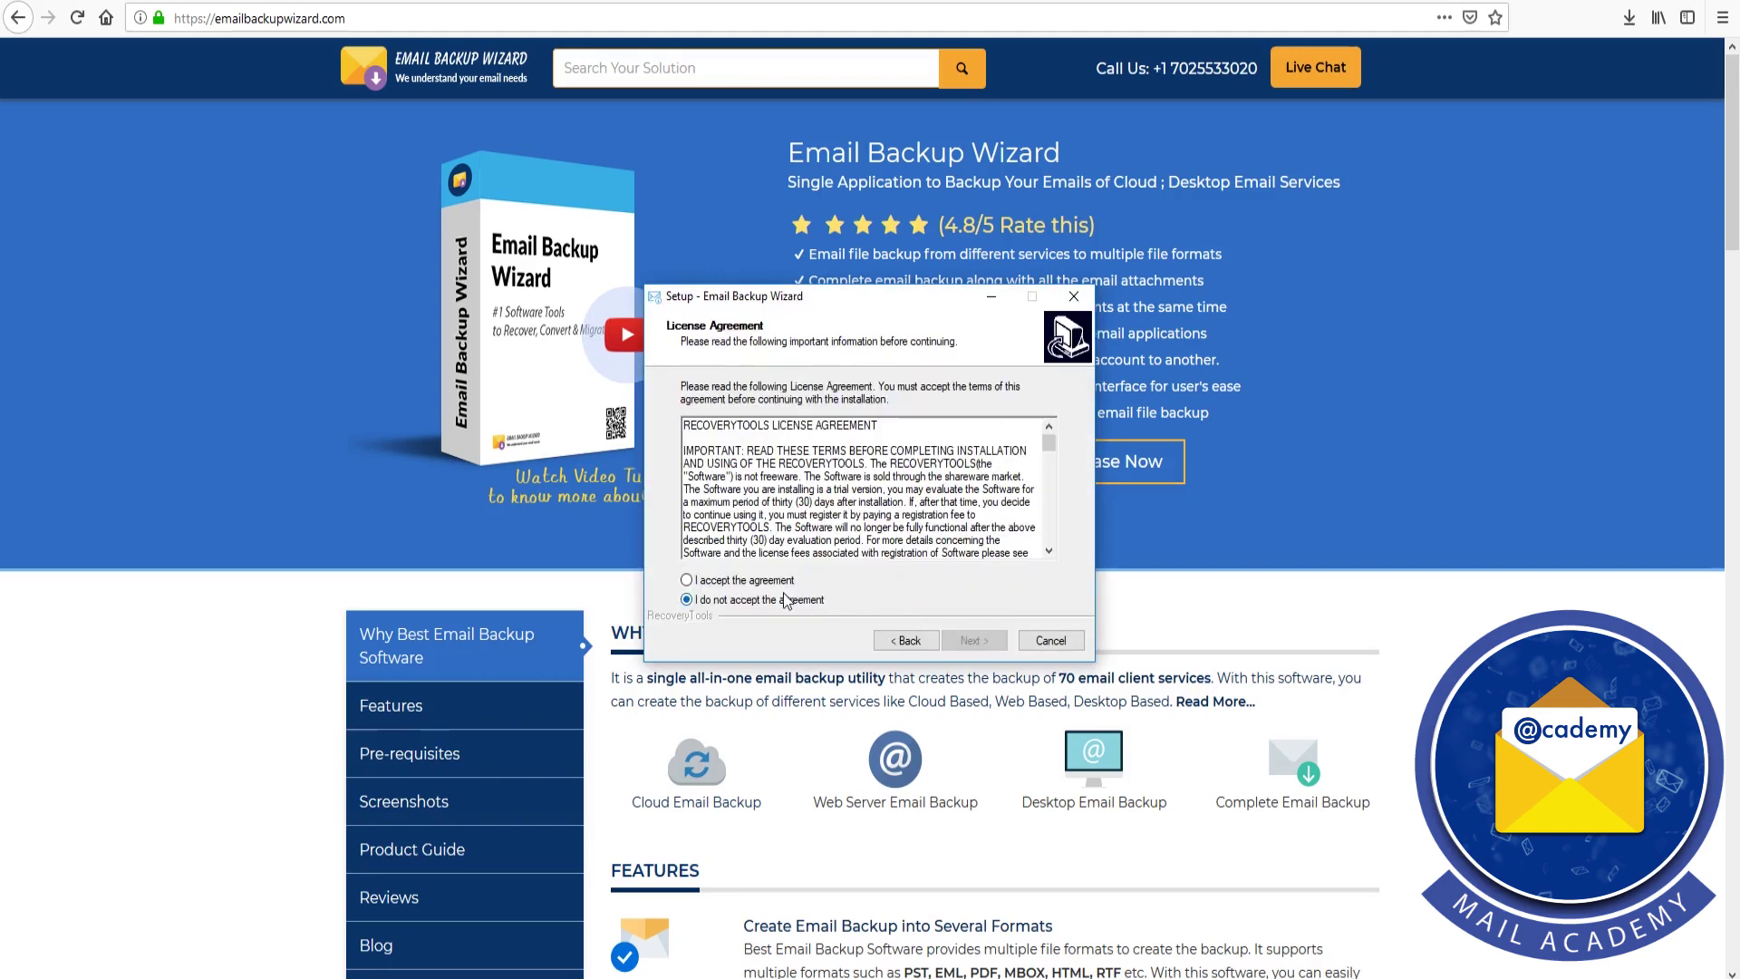
{"action": "left_click", "coordinate": [687, 581]}
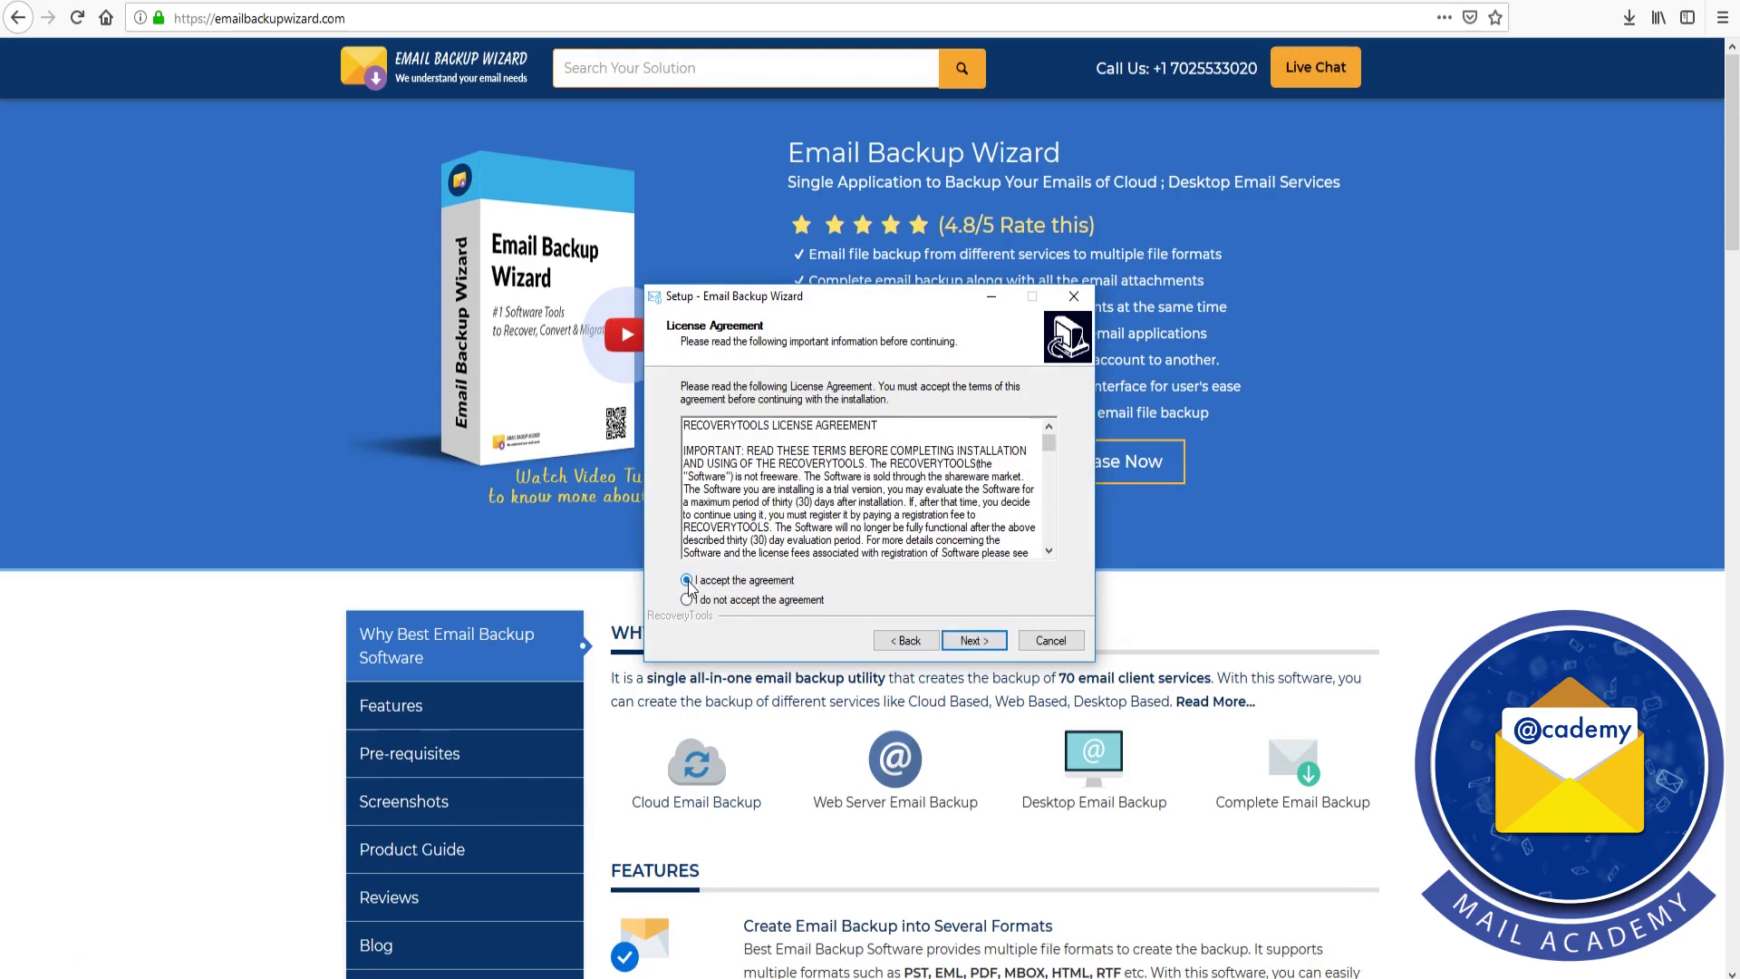
{"action": "left_click", "coordinate": [973, 641]}
{"action": "left_click", "coordinate": [978, 641]}
{"action": "left_click", "coordinate": [978, 642]}
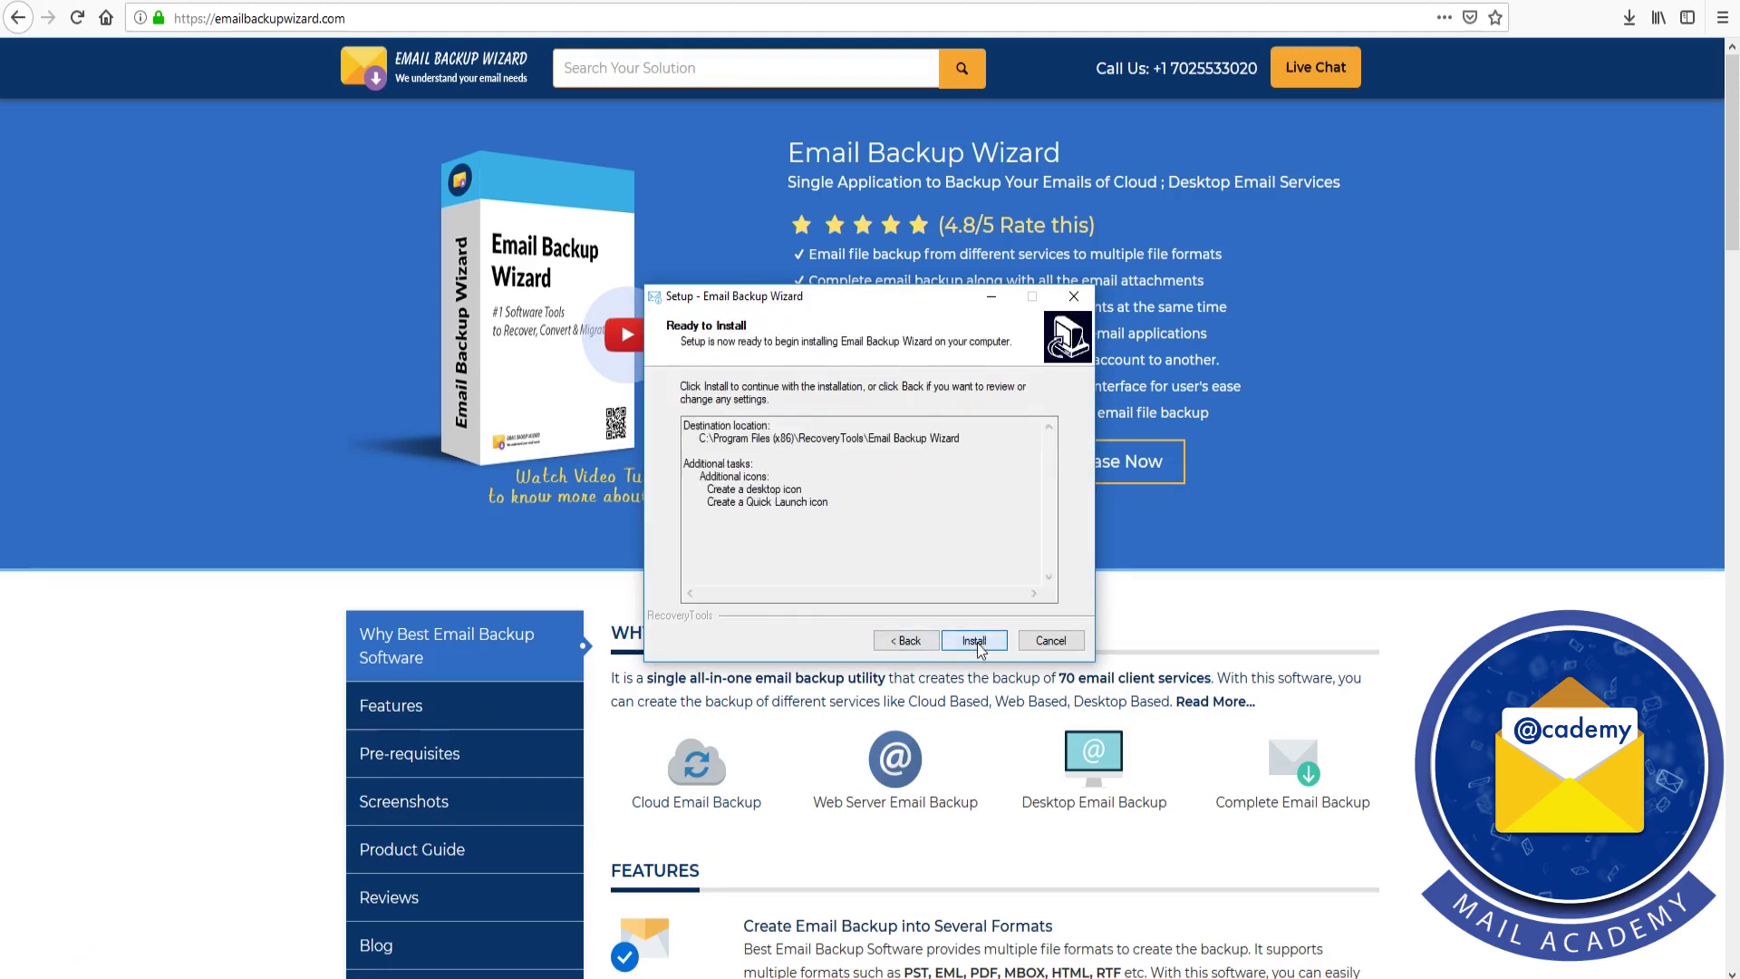
{"action": "left_click", "coordinate": [978, 643]}
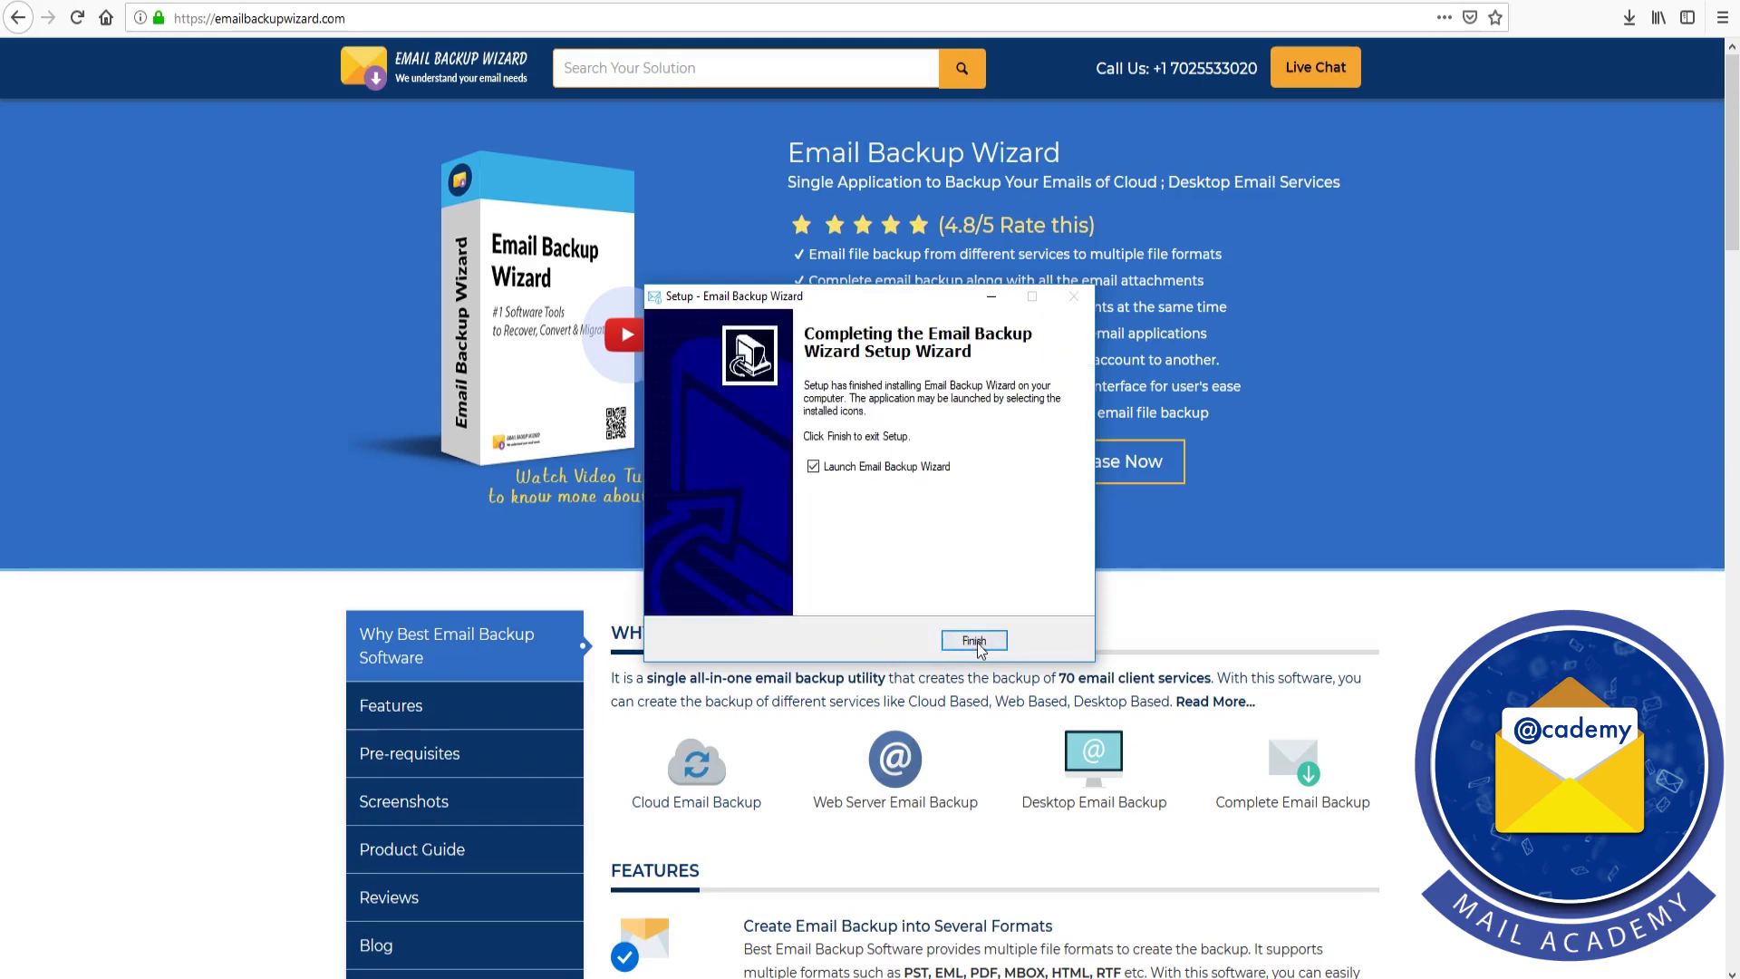
{"action": "left_click", "coordinate": [976, 643]}
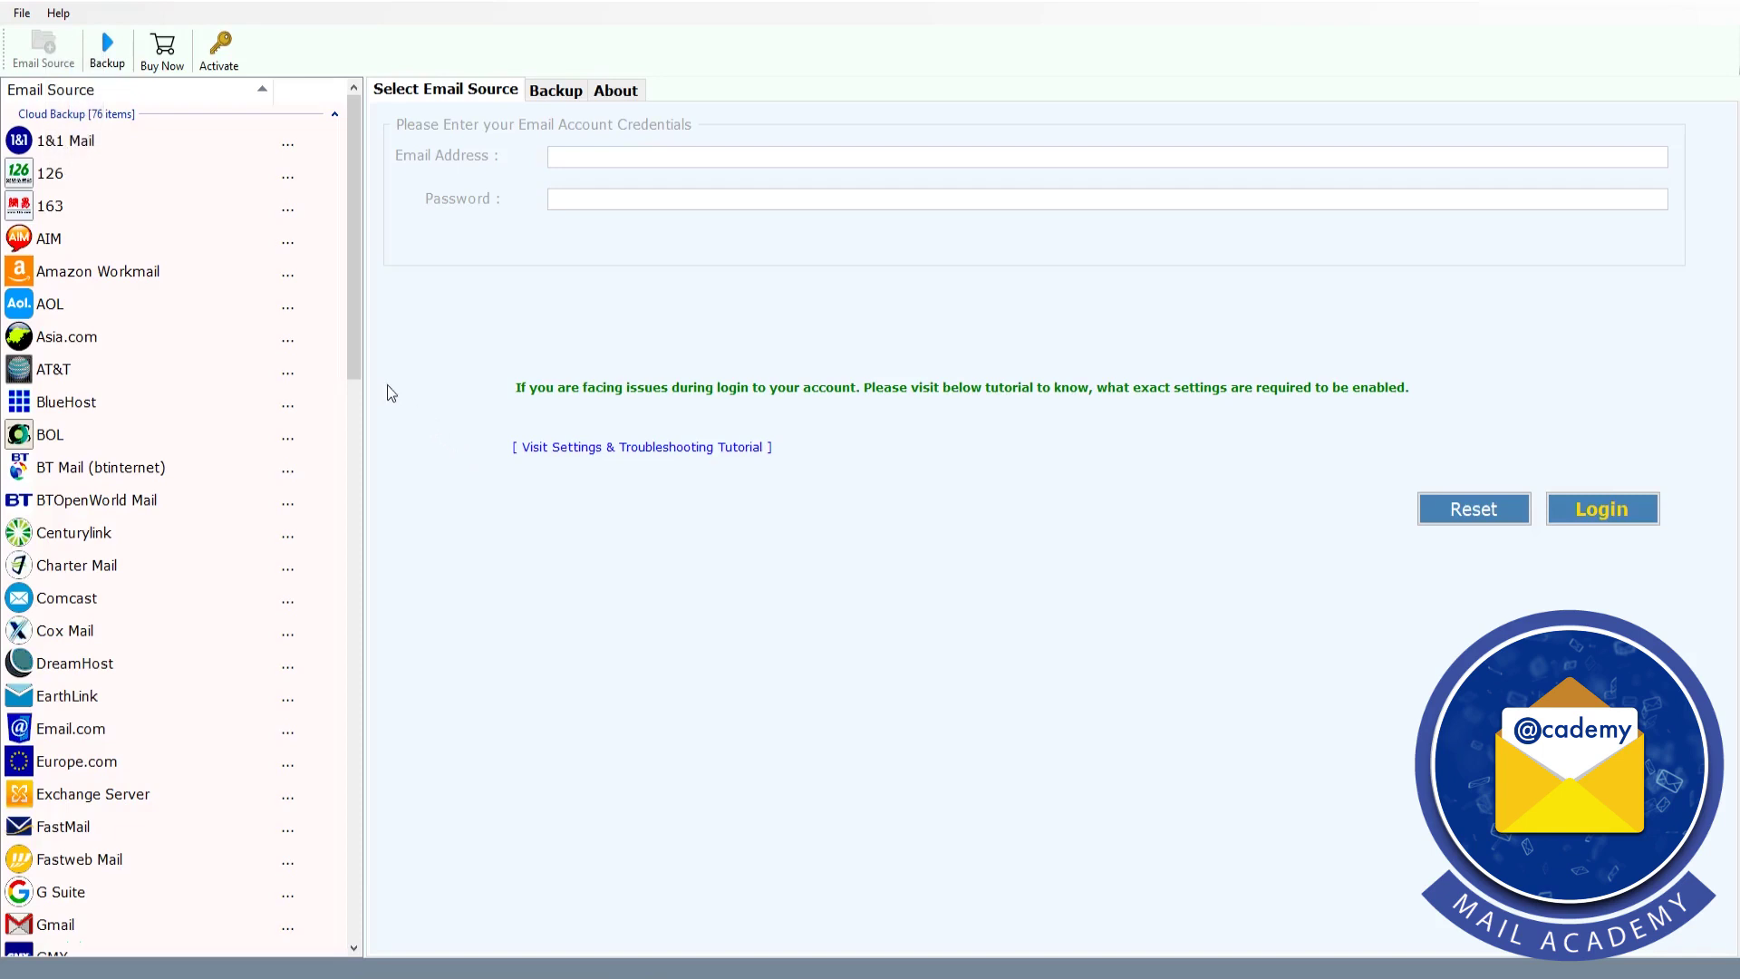
Step: Choose IMAP Server from the Email Source list and place the cursor in Email Address
{"action": "left_click_drag", "start_coordinate": [351, 358], "coordinate": [346, 594]}
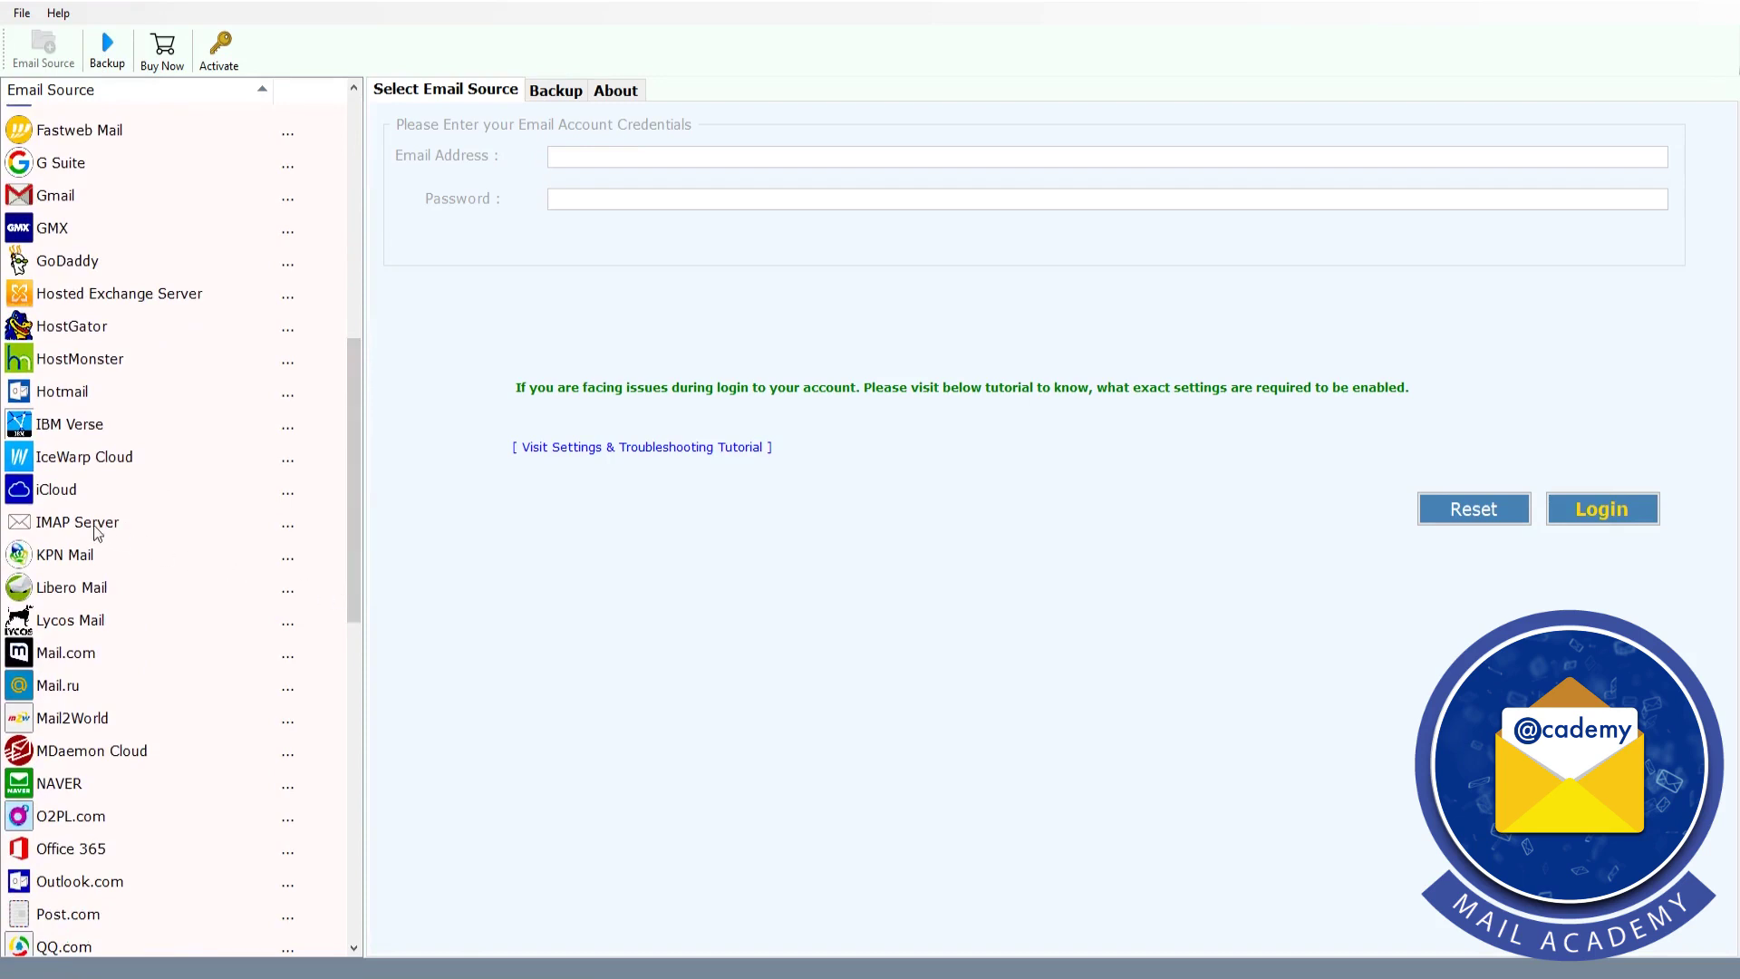
{"action": "left_click", "coordinate": [73, 523]}
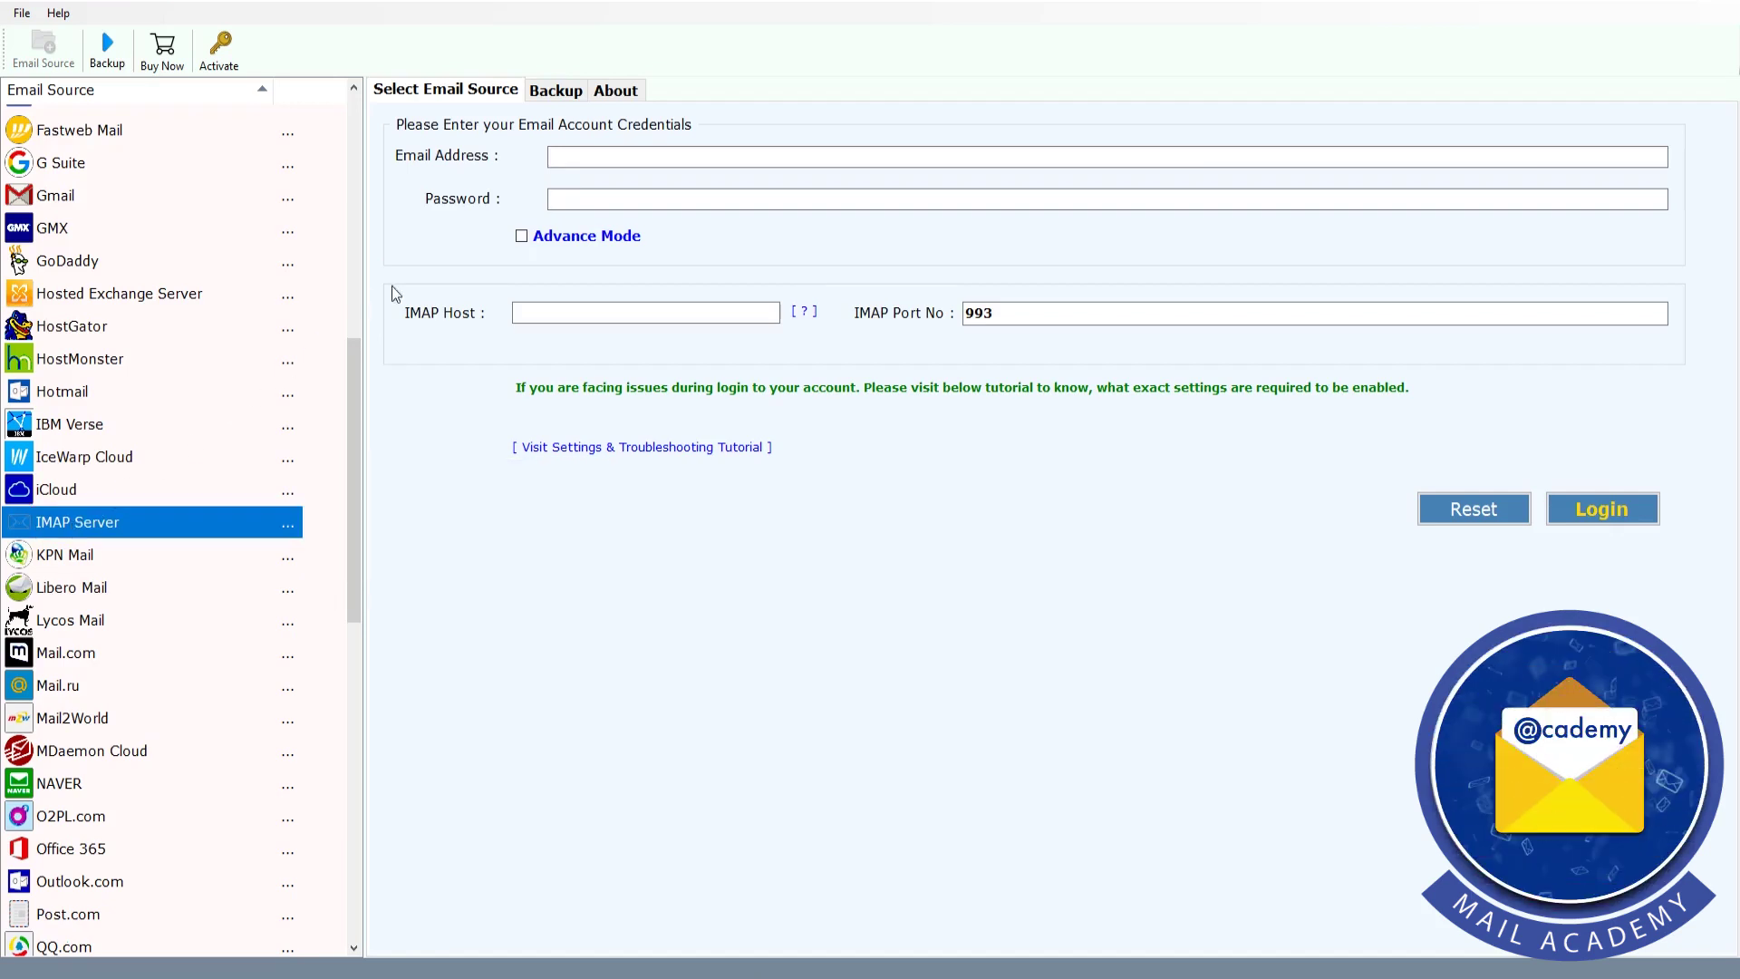
{"action": "left_click", "coordinate": [557, 156]}
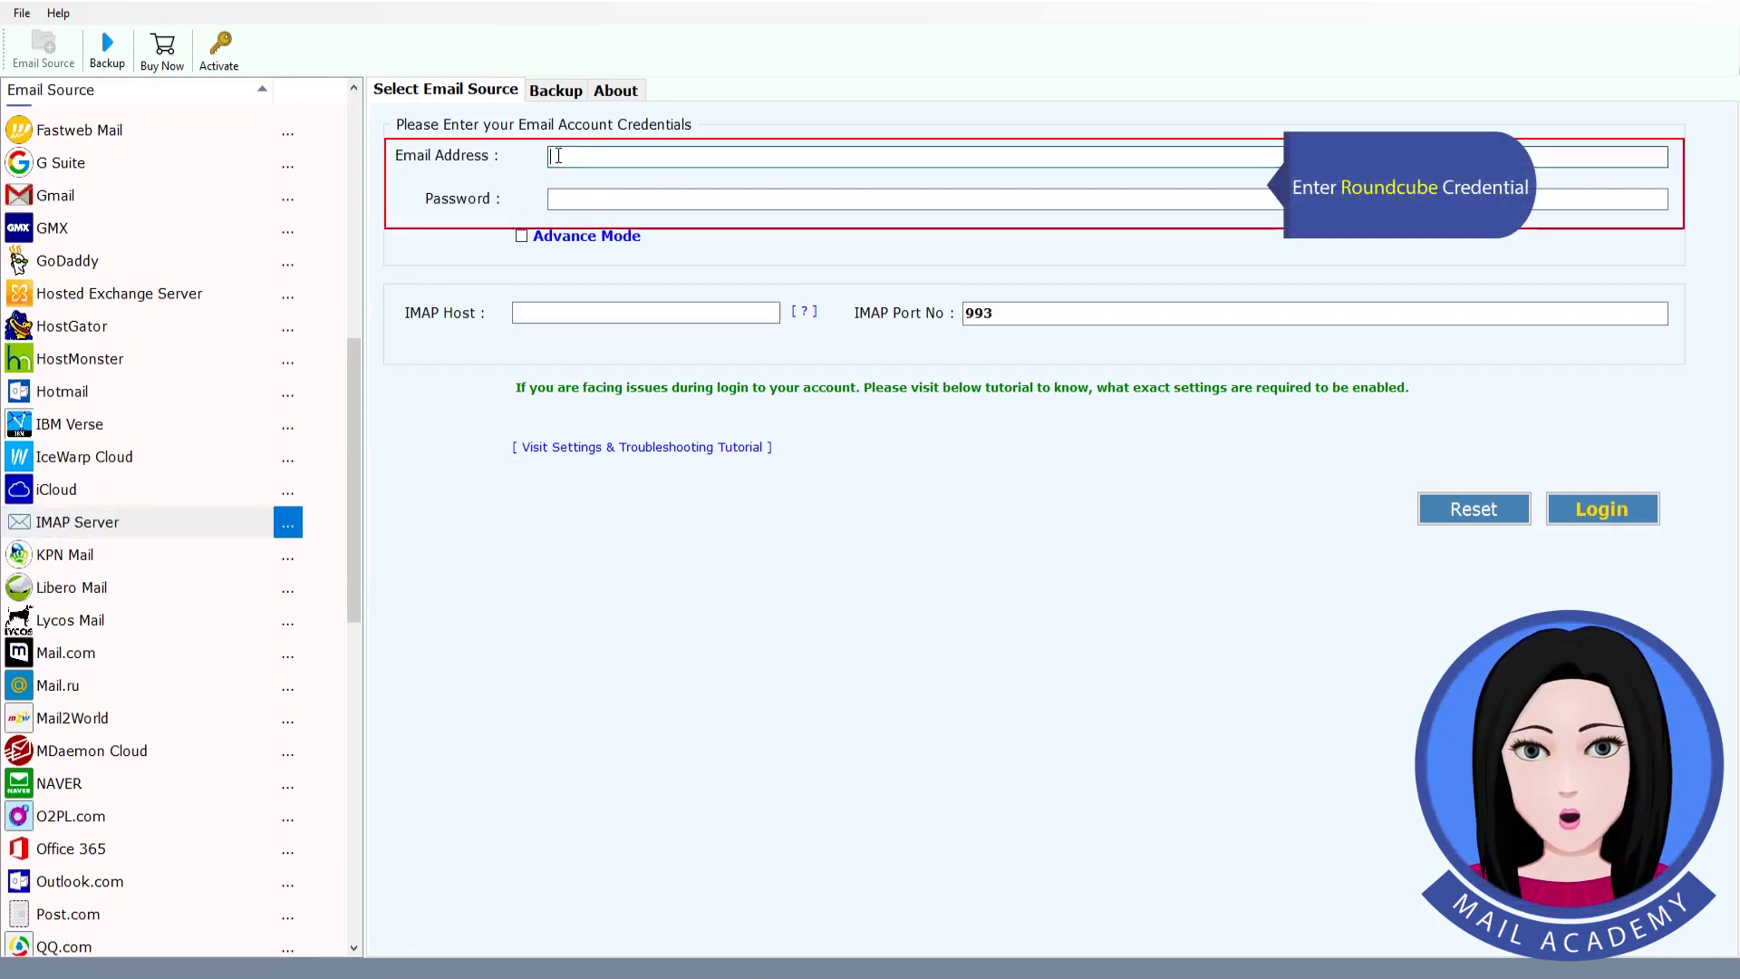
Step: Log in with the Roundcube email and password, Advance Mode, the IMAP host and port 993
{"action": "key", "text": "ctrl+v"}
{"action": "left_click", "coordinate": [635, 200]}
{"action": "key", "text": "ctrl+v"}
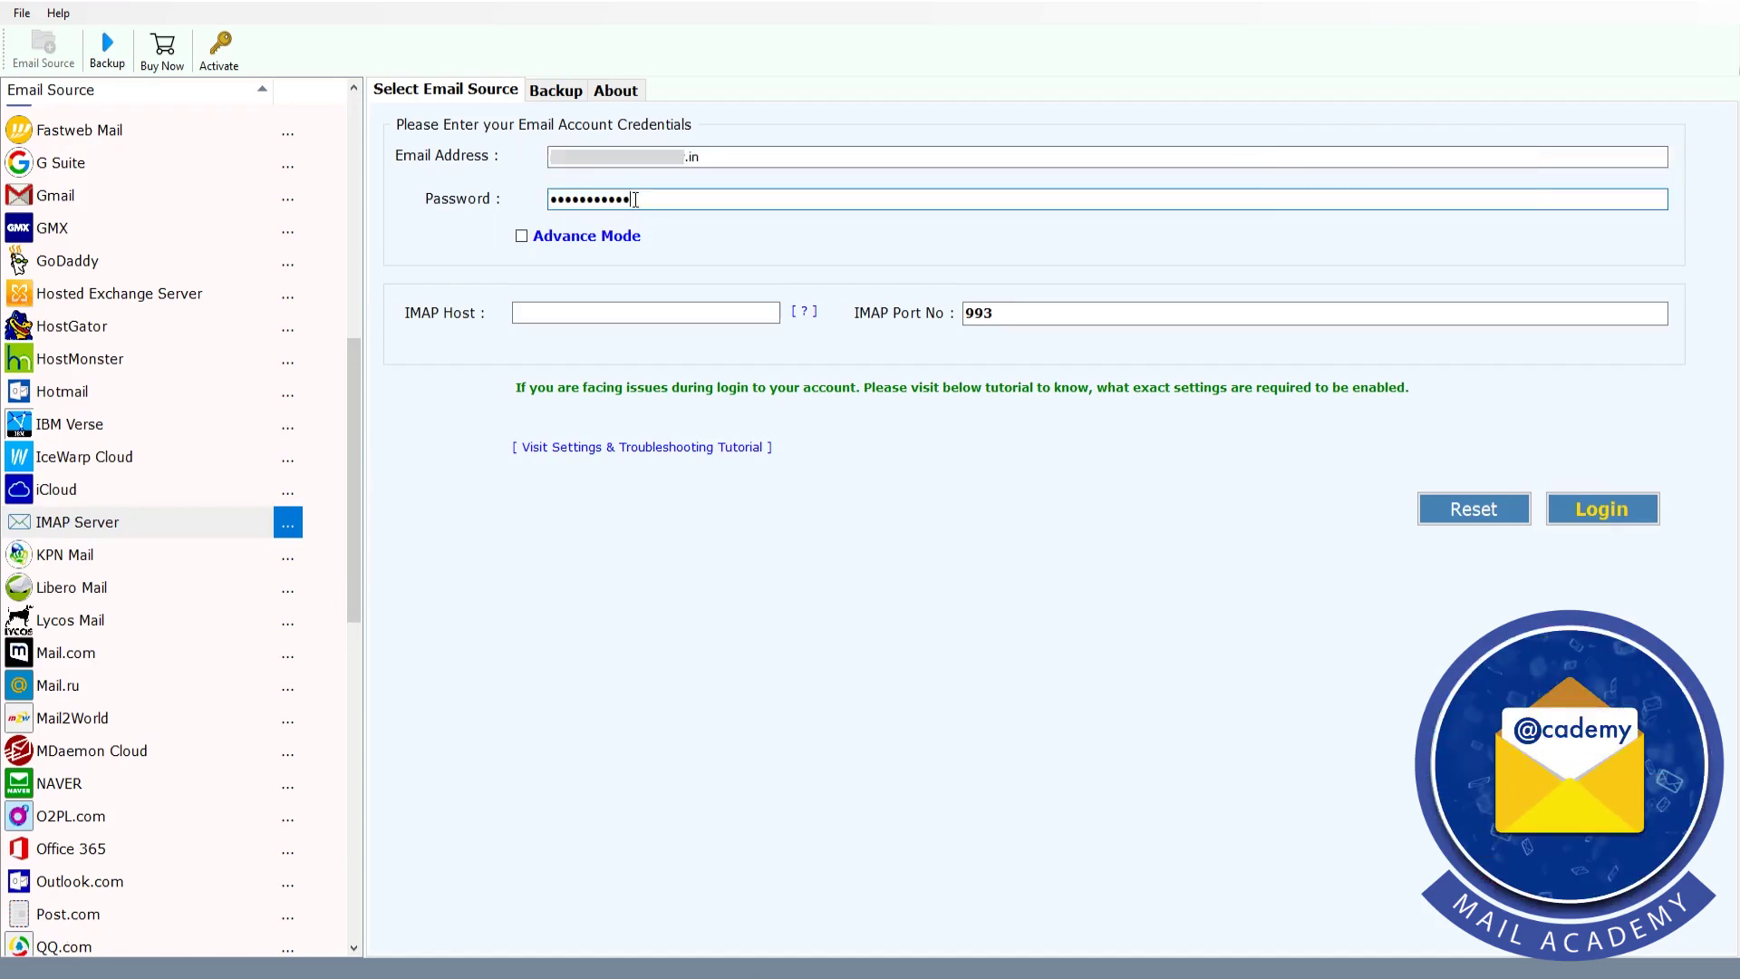
{"action": "left_click", "coordinate": [522, 237]}
{"action": "left_click", "coordinate": [526, 310]}
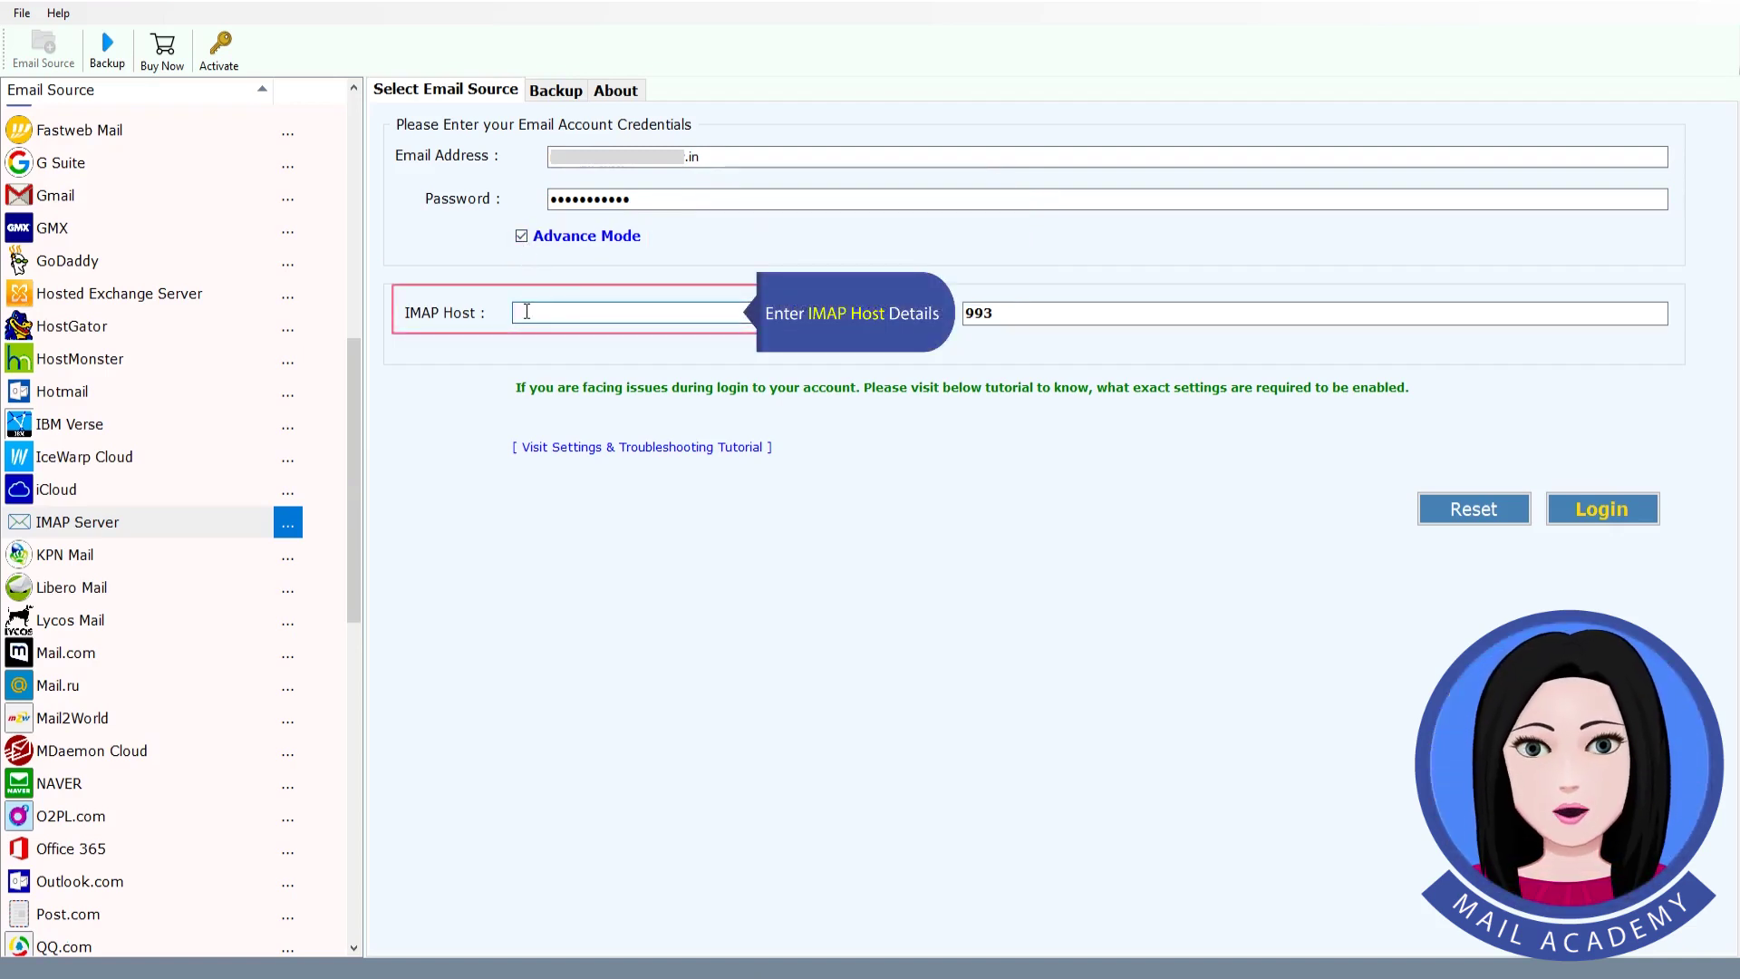
{"action": "key", "text": "ctrl+v"}
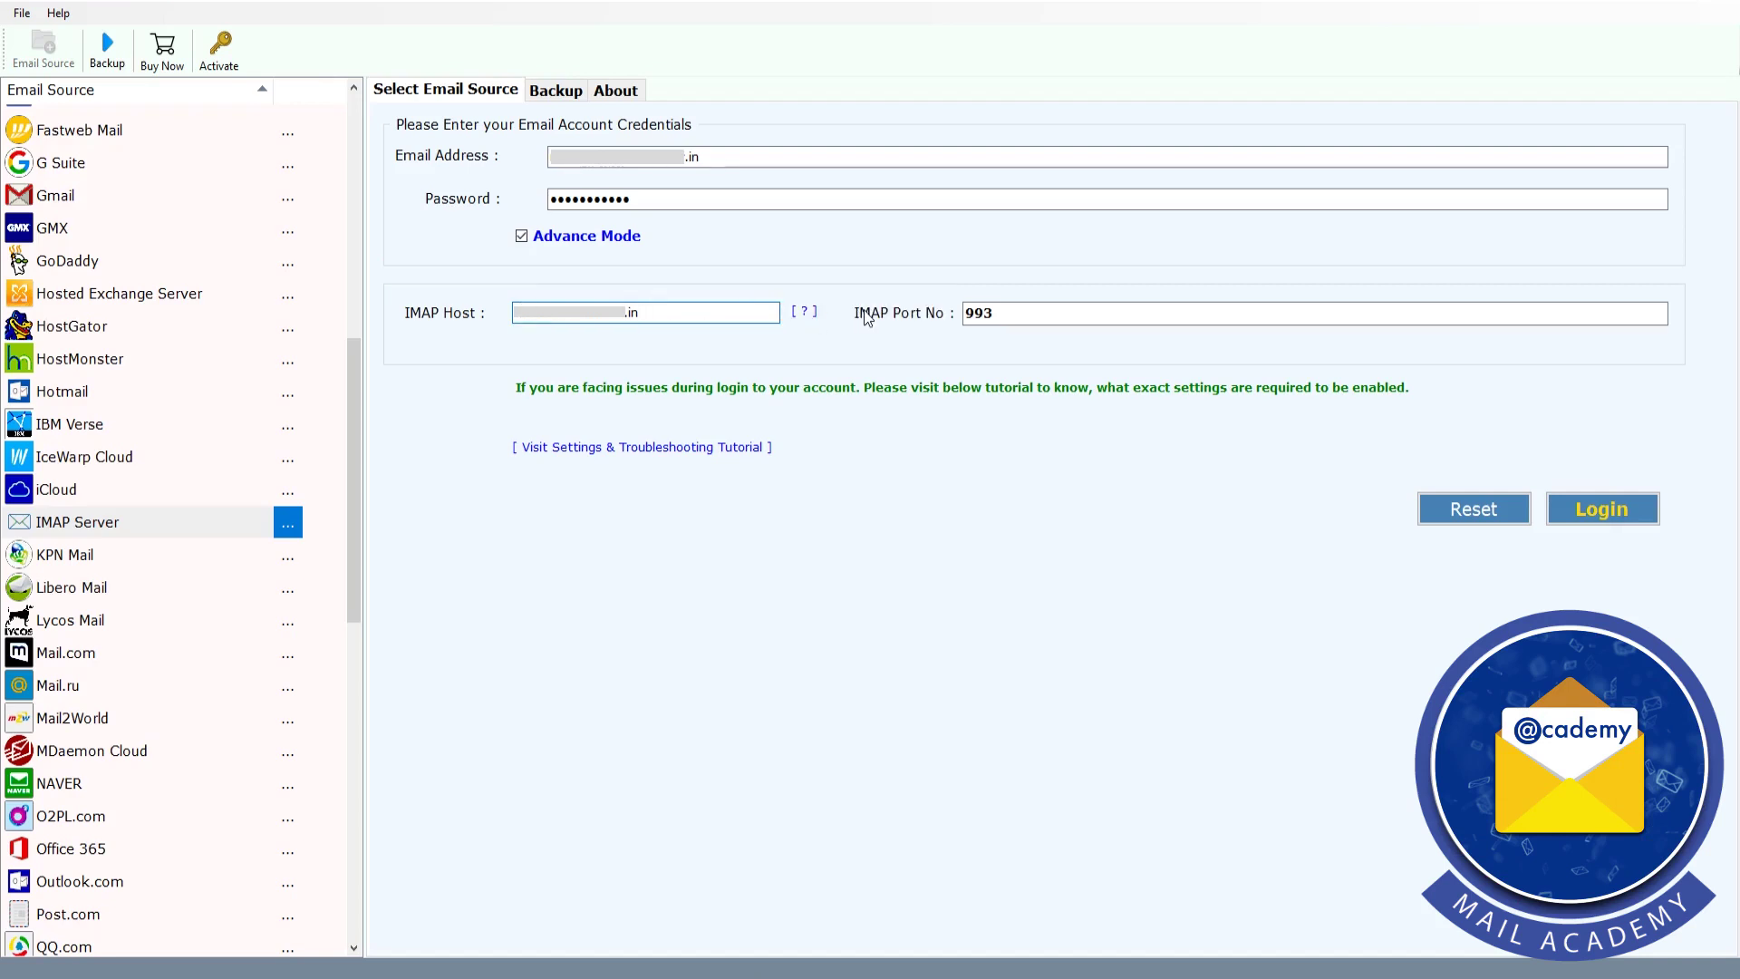
{"action": "left_click", "coordinate": [999, 313]}
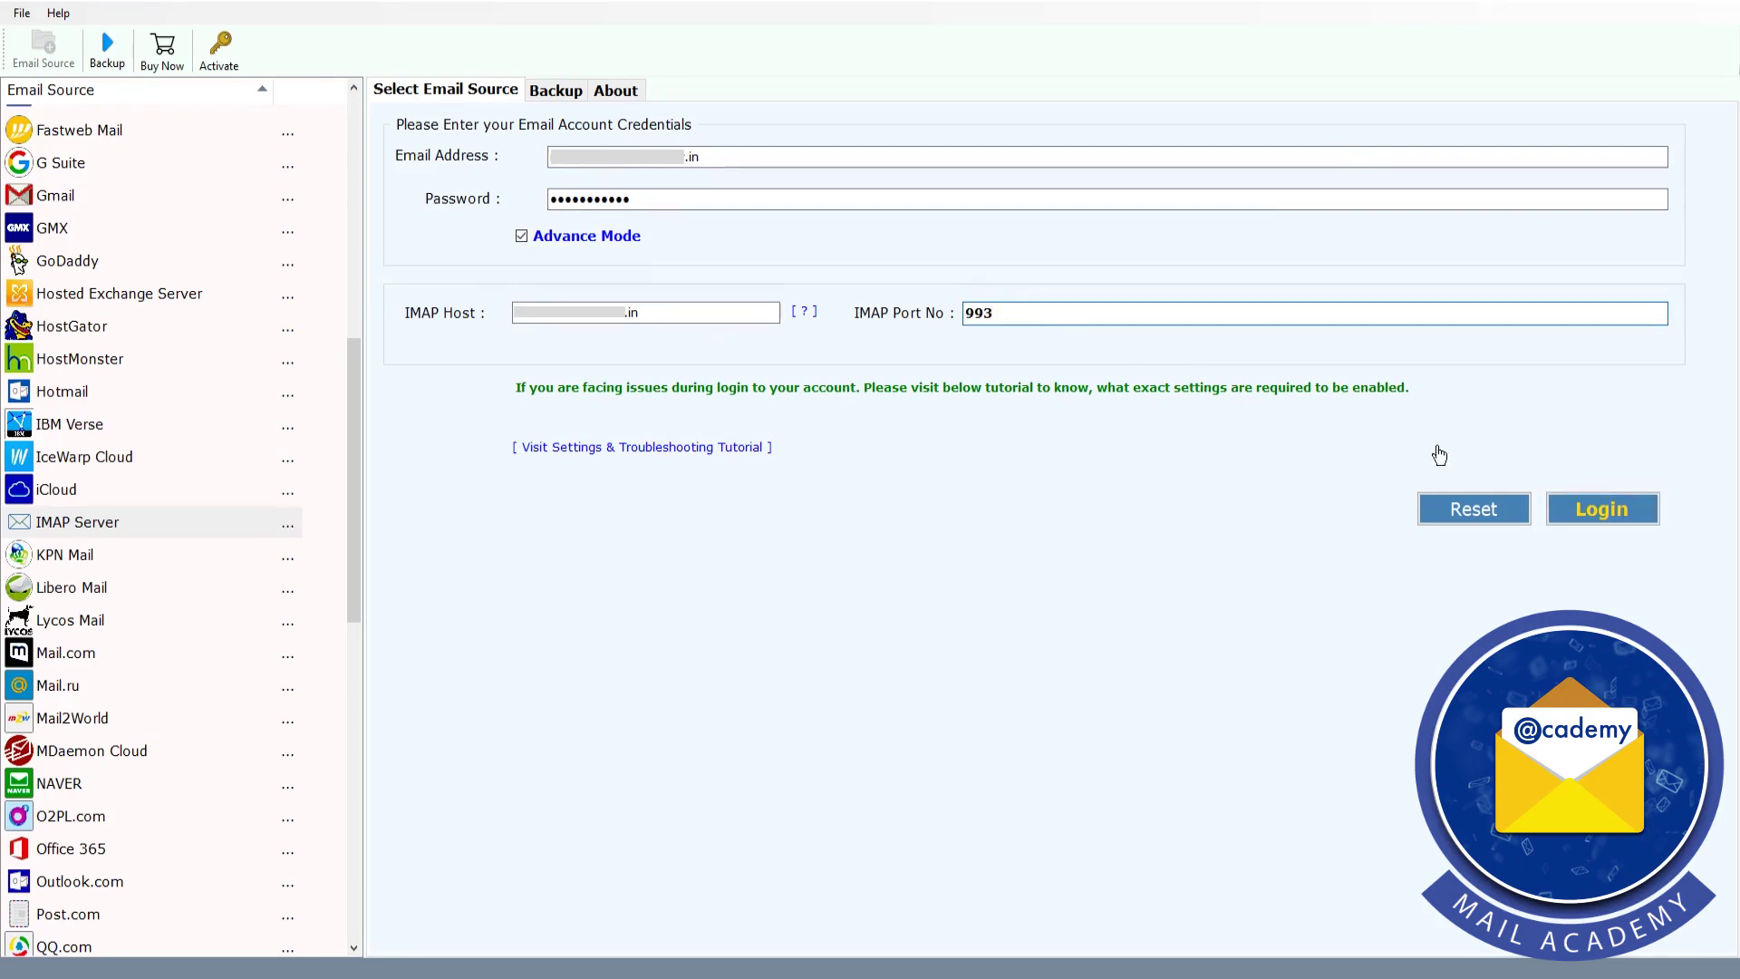
{"action": "left_click", "coordinate": [1613, 509]}
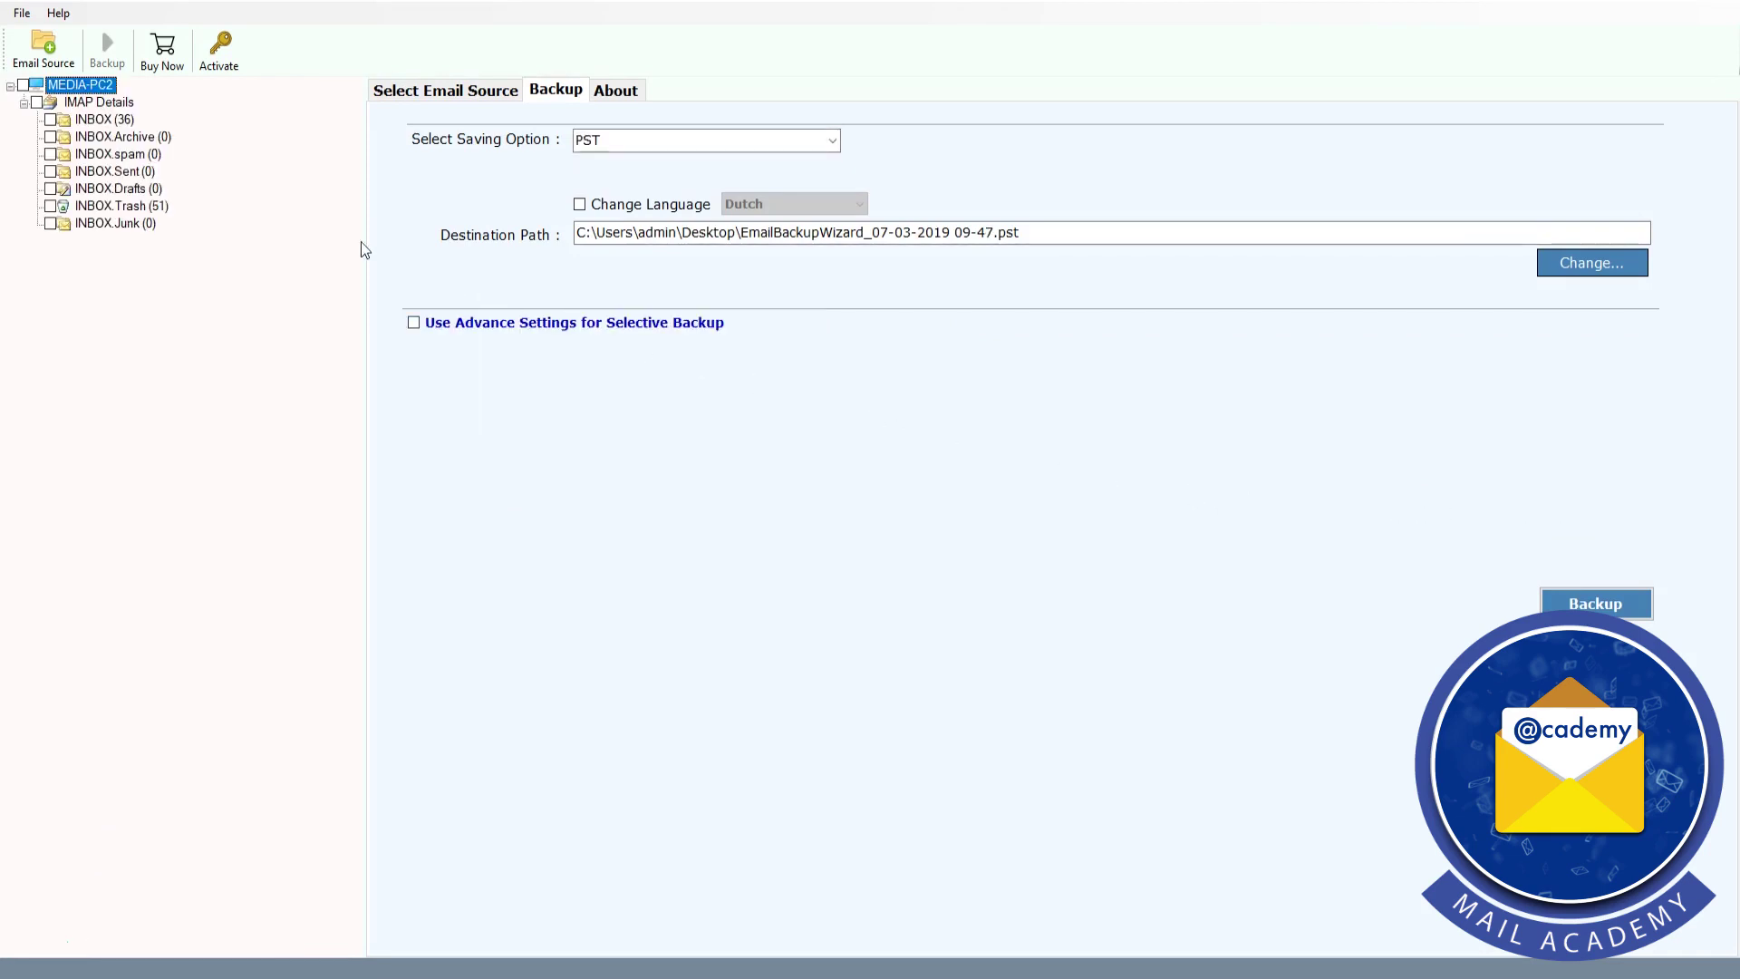
Step: Select all IMAP folders under MEDIA-PC2, choose Office 365 as the saving option, and start the backup
{"action": "left_click", "coordinate": [23, 86]}
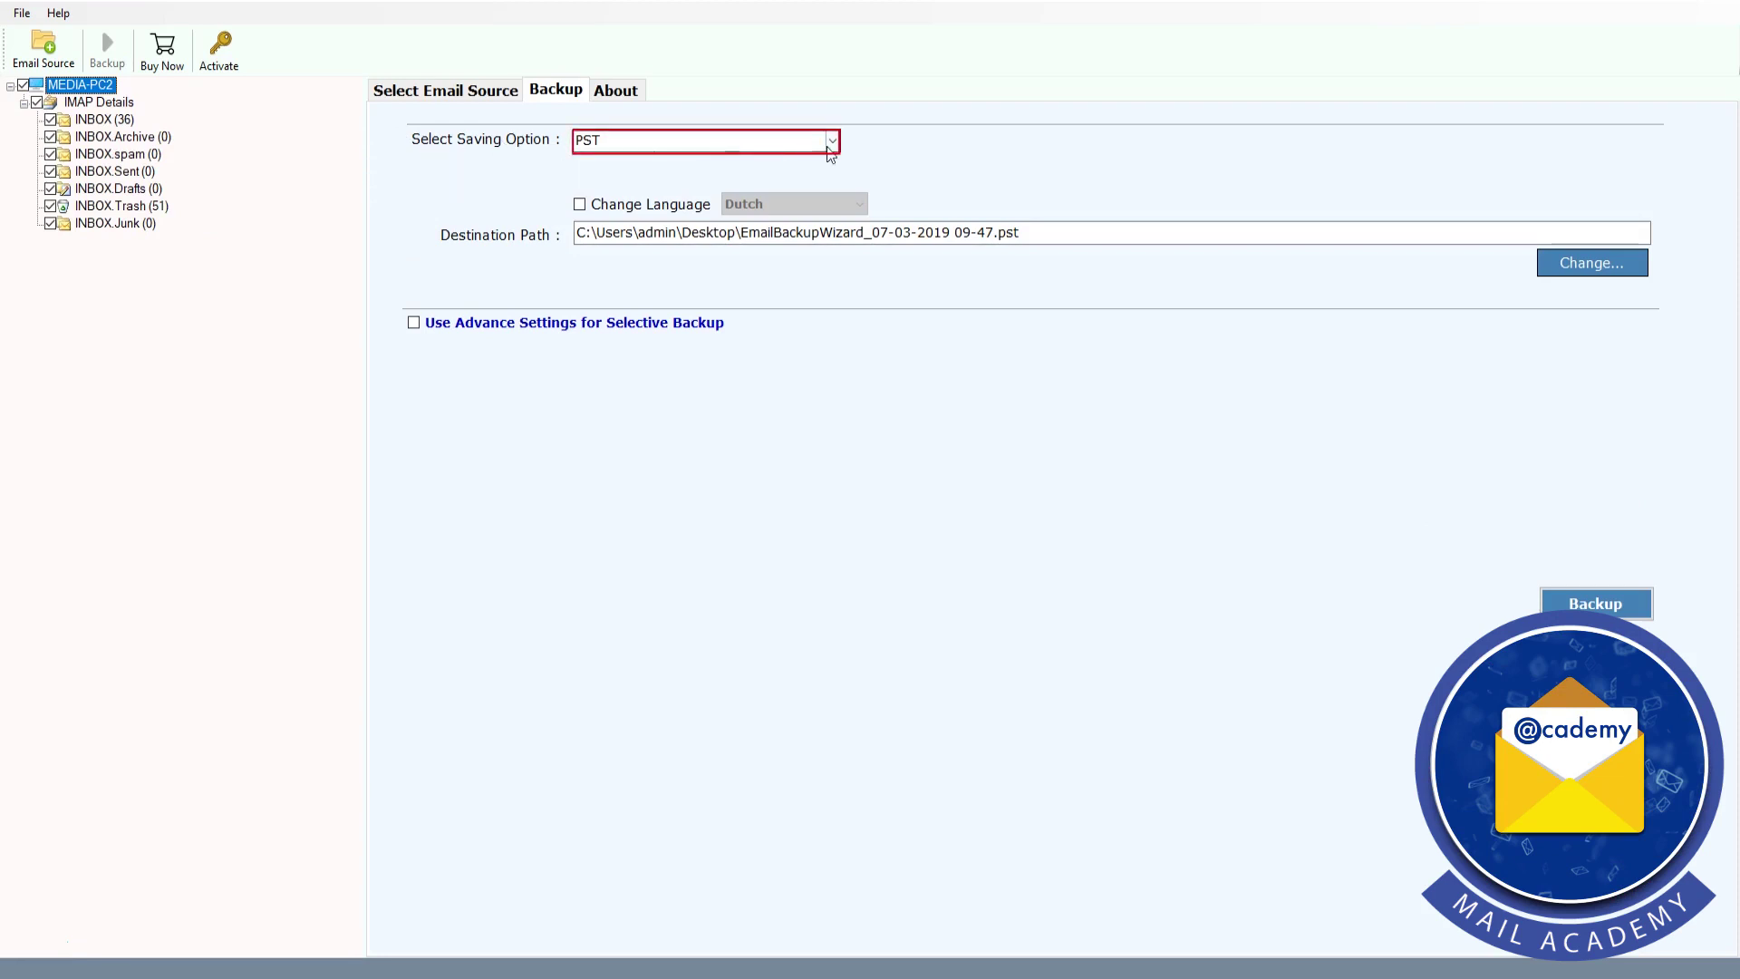
{"action": "left_click", "coordinate": [831, 149]}
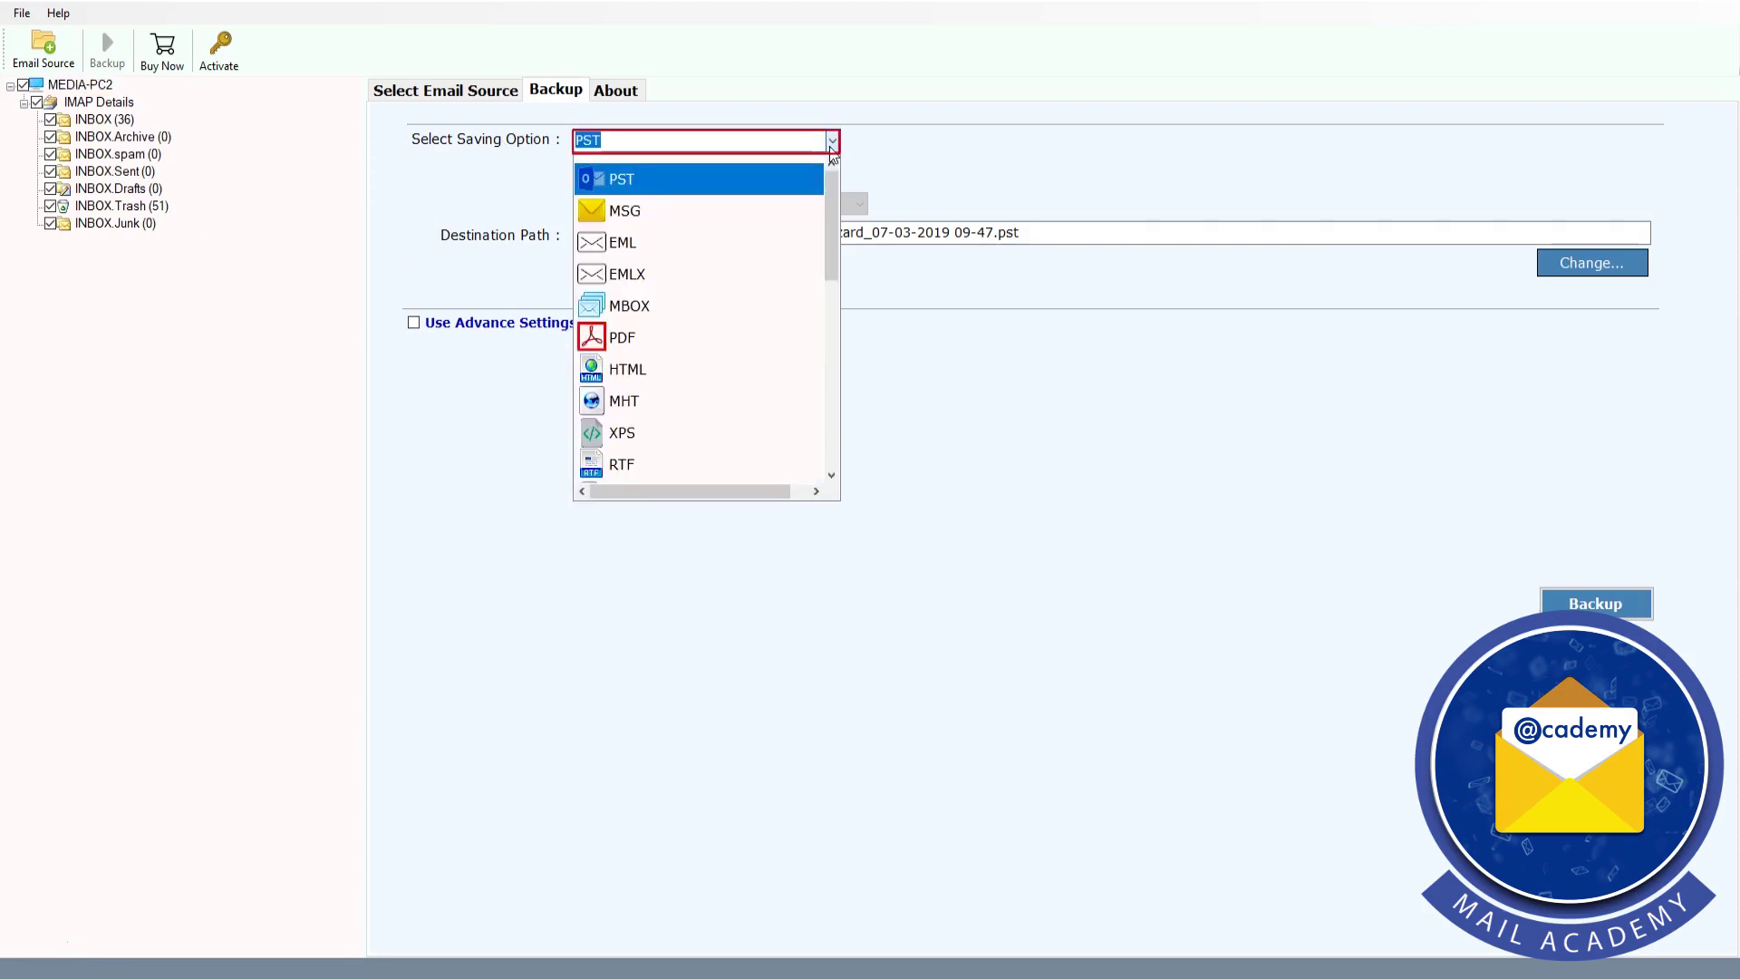
{"action": "left_click_drag", "start_coordinate": [834, 163], "coordinate": [821, 342]}
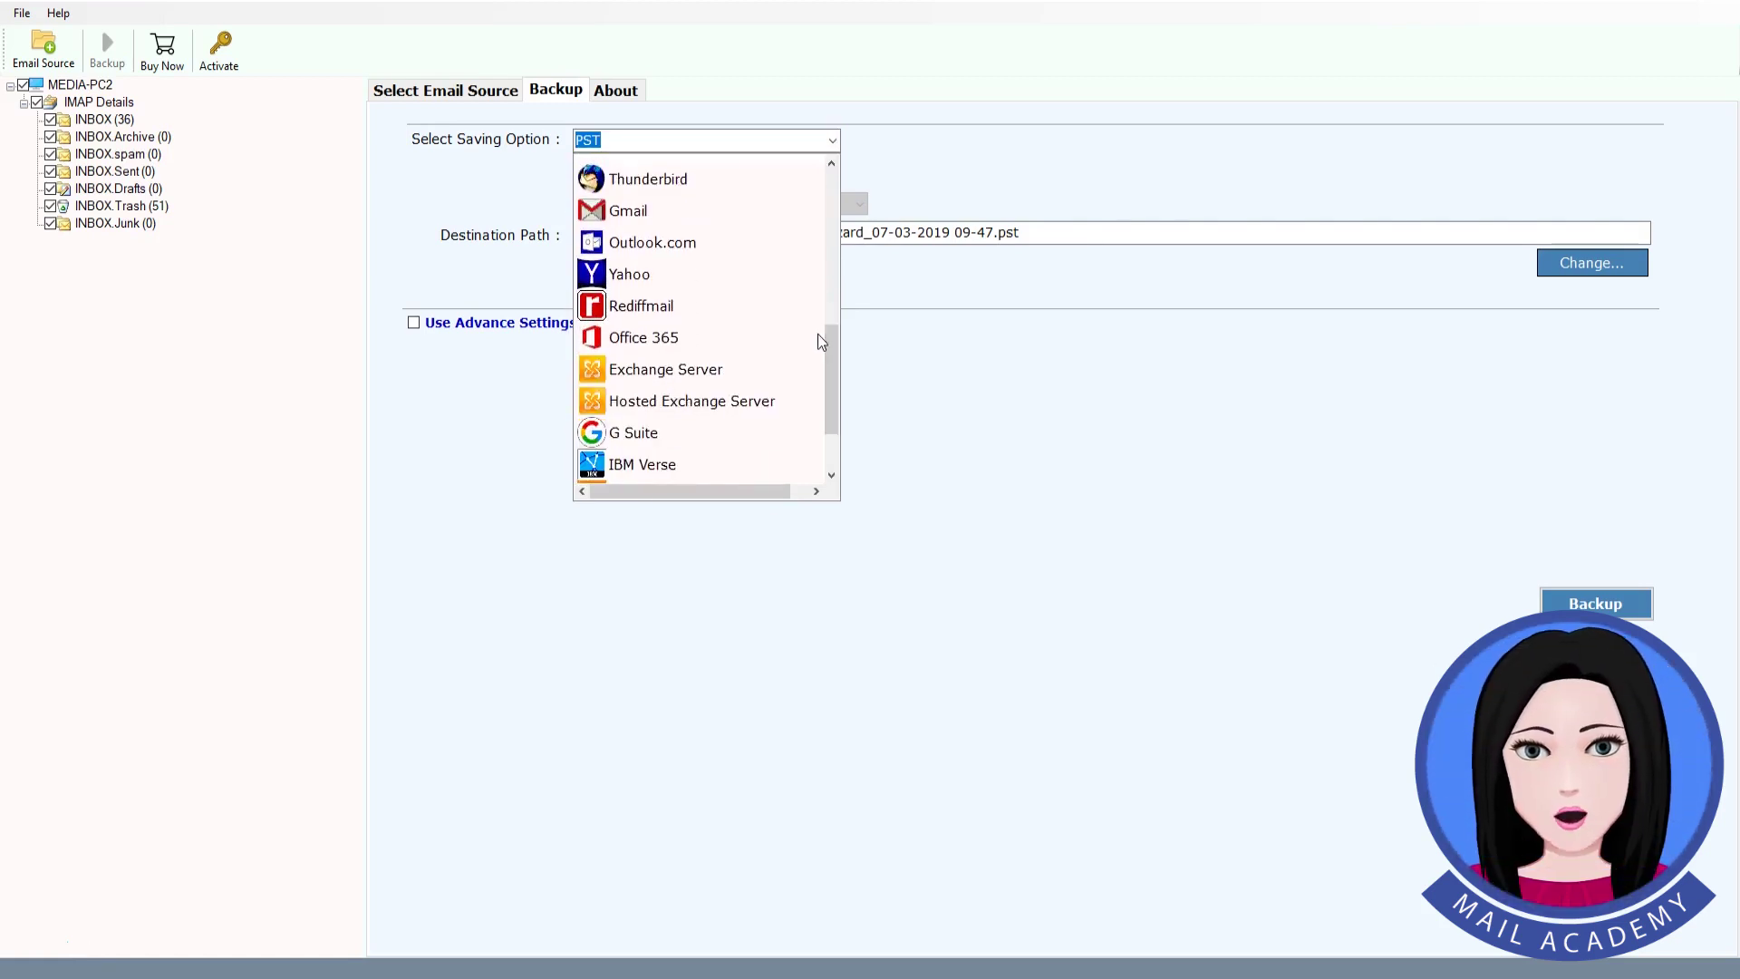
{"action": "left_click", "coordinate": [645, 337]}
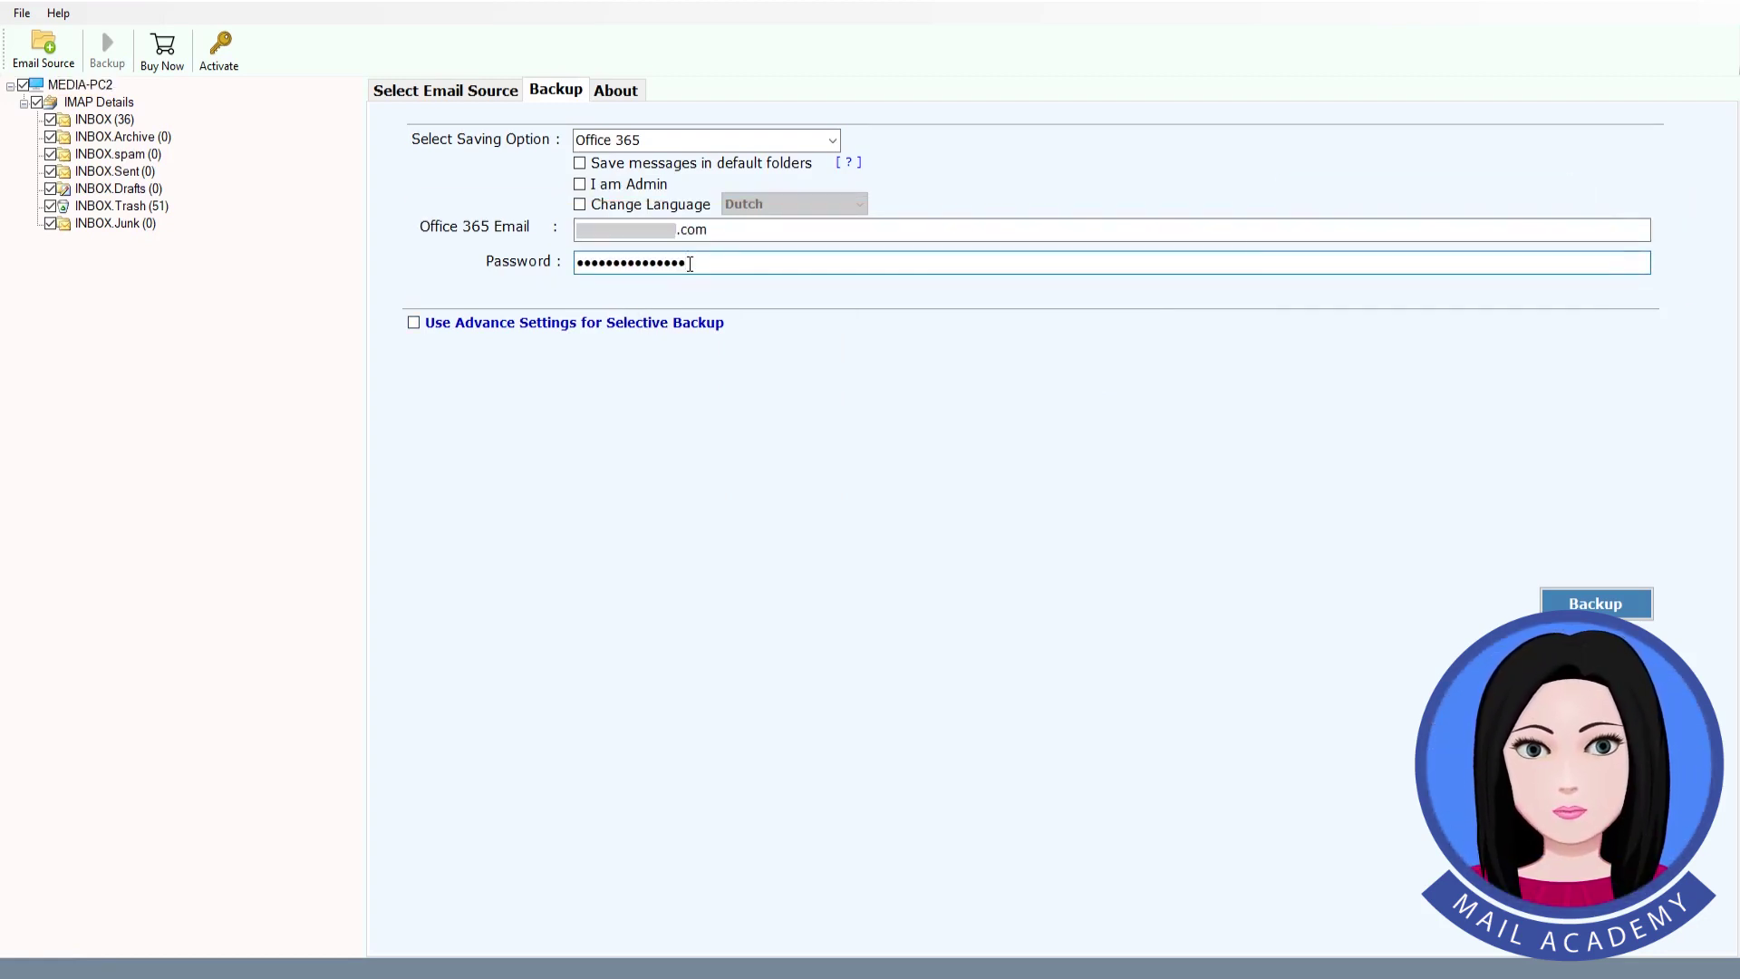
{"action": "left_click", "coordinate": [1627, 605]}
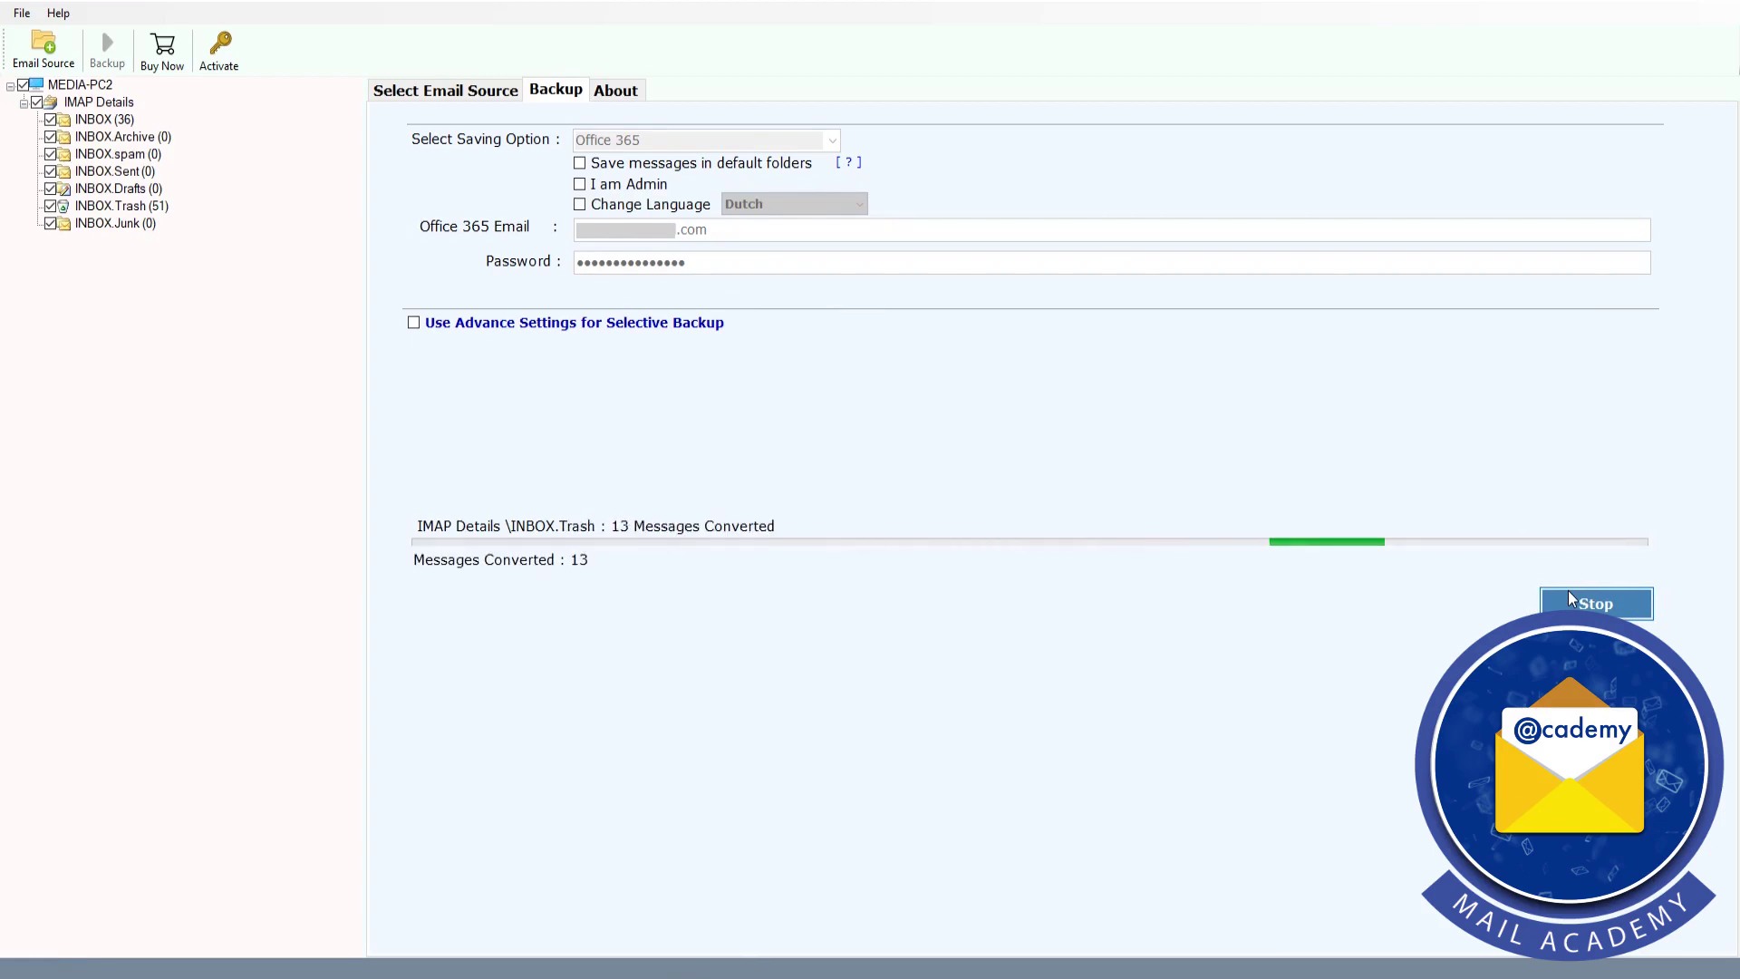
Step: Confirm the Office 365 backup, then dismiss the completion and trial-limit messages to view SavingLog.txt
{"action": "left_click", "coordinate": [1562, 595]}
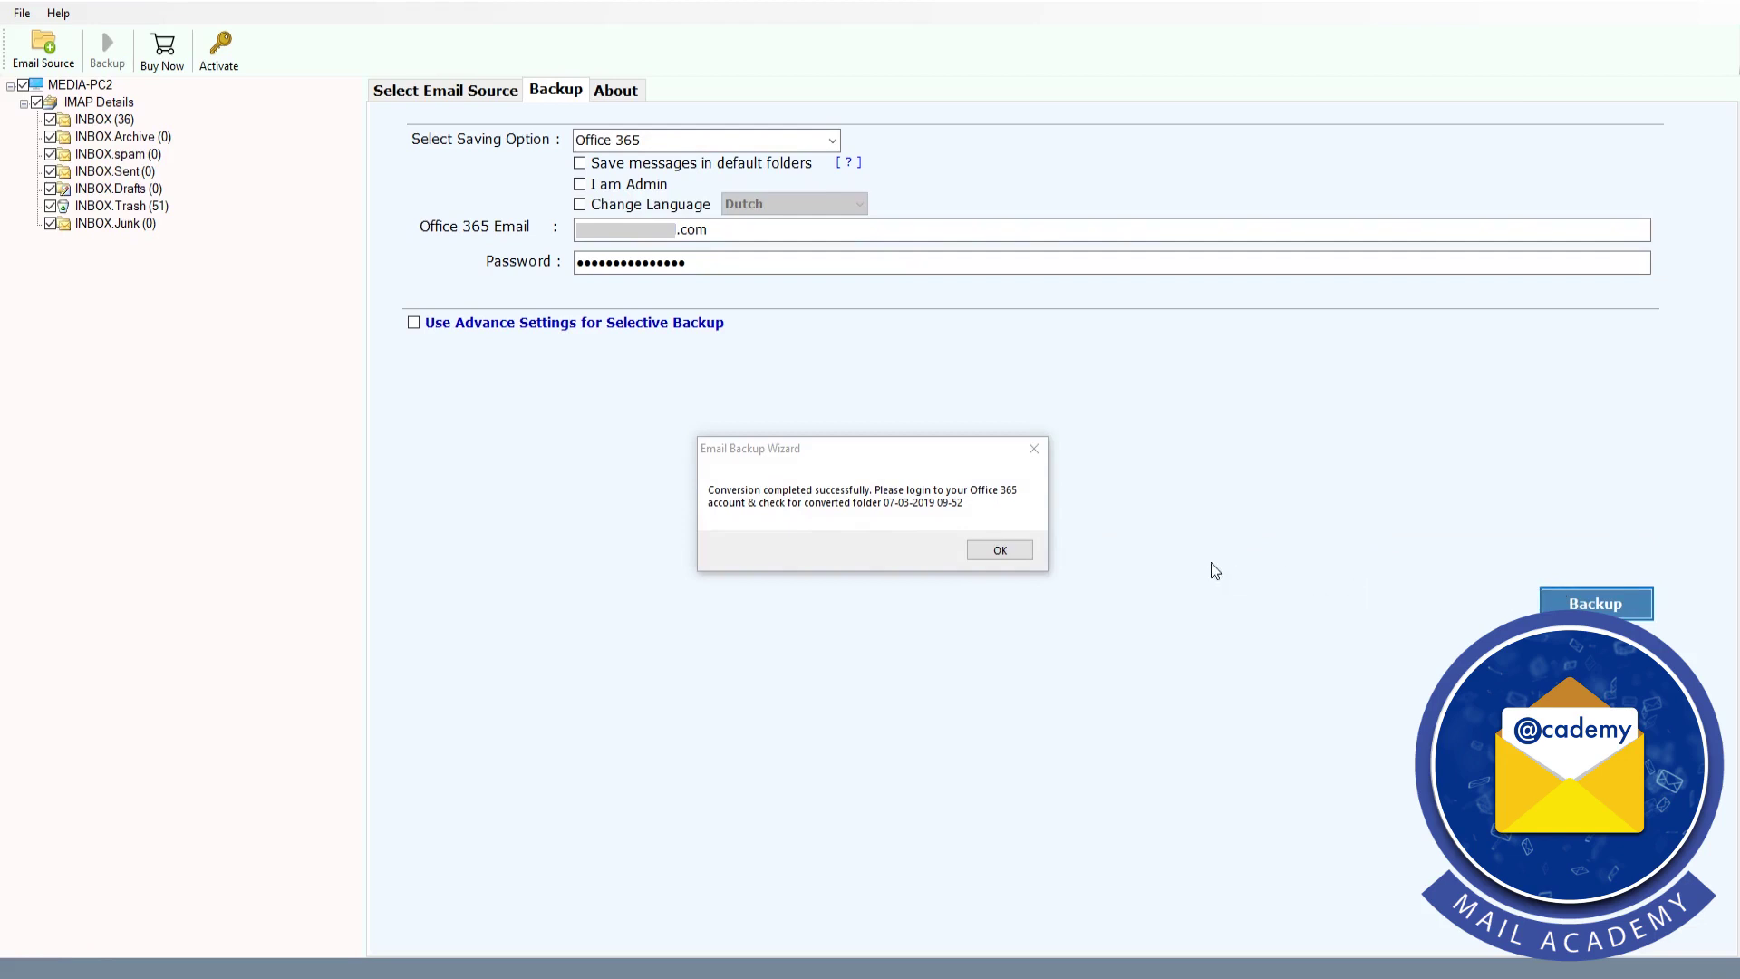
{"action": "left_click", "coordinate": [1000, 550]}
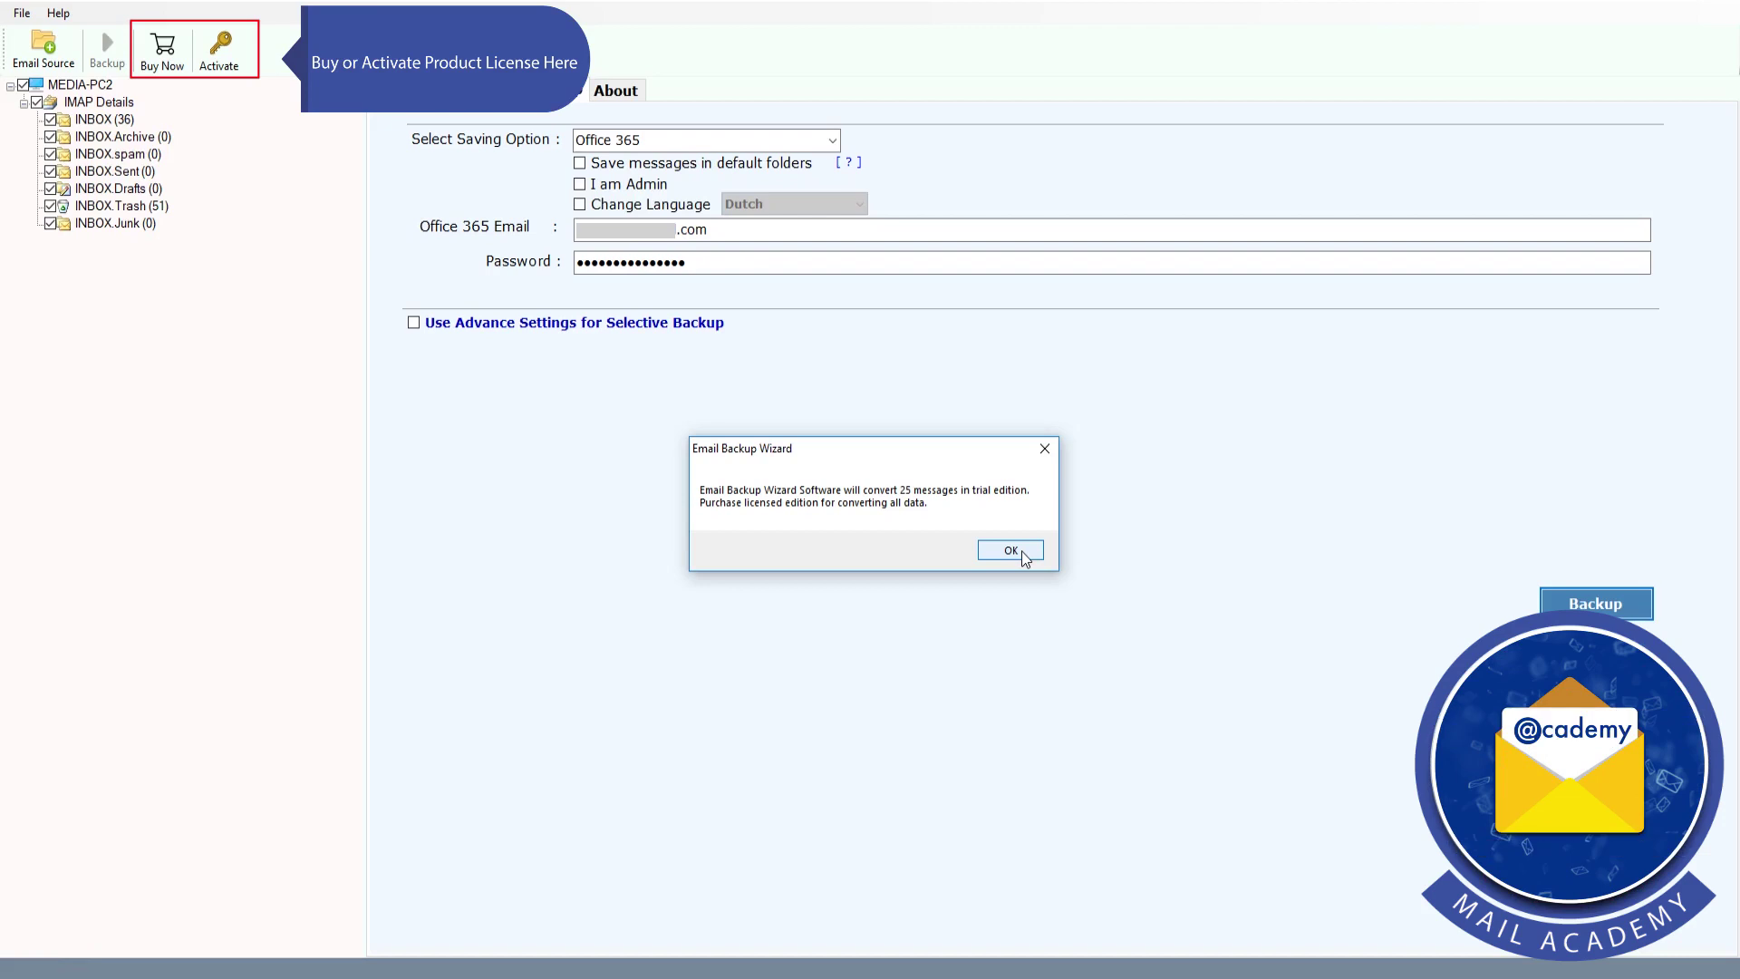
{"action": "left_click", "coordinate": [1023, 554]}
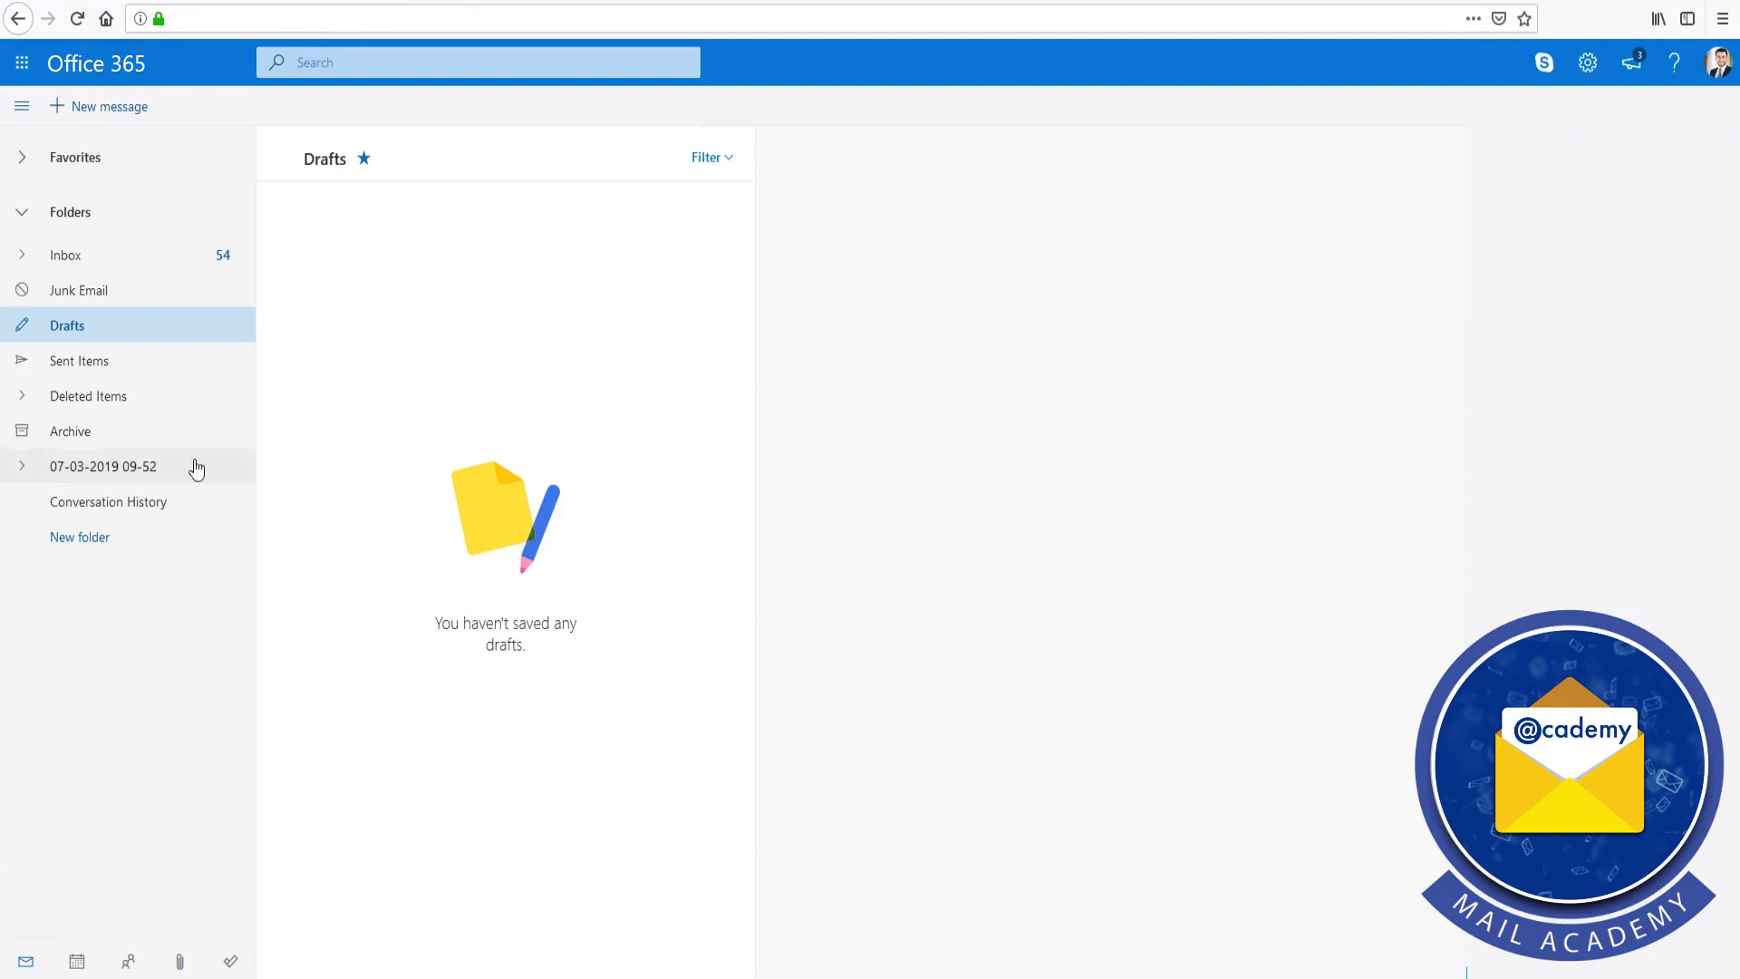
{"action": "left_click", "coordinate": [23, 467]}
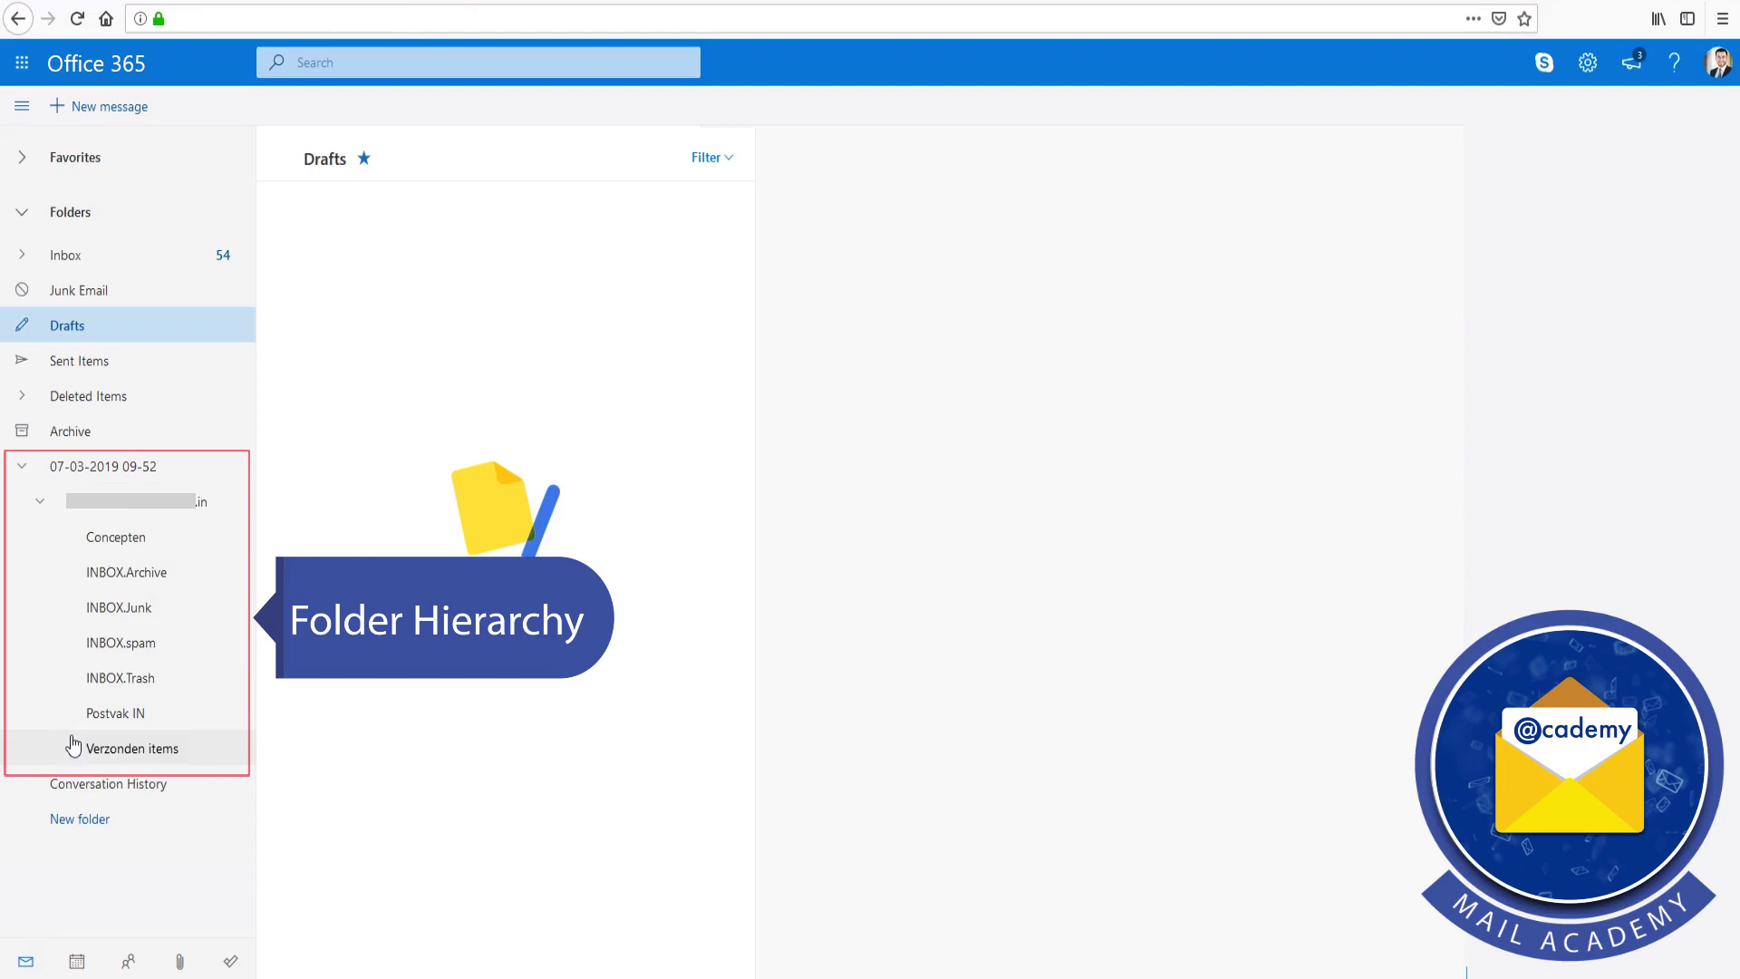
{"action": "left_click", "coordinate": [162, 720]}
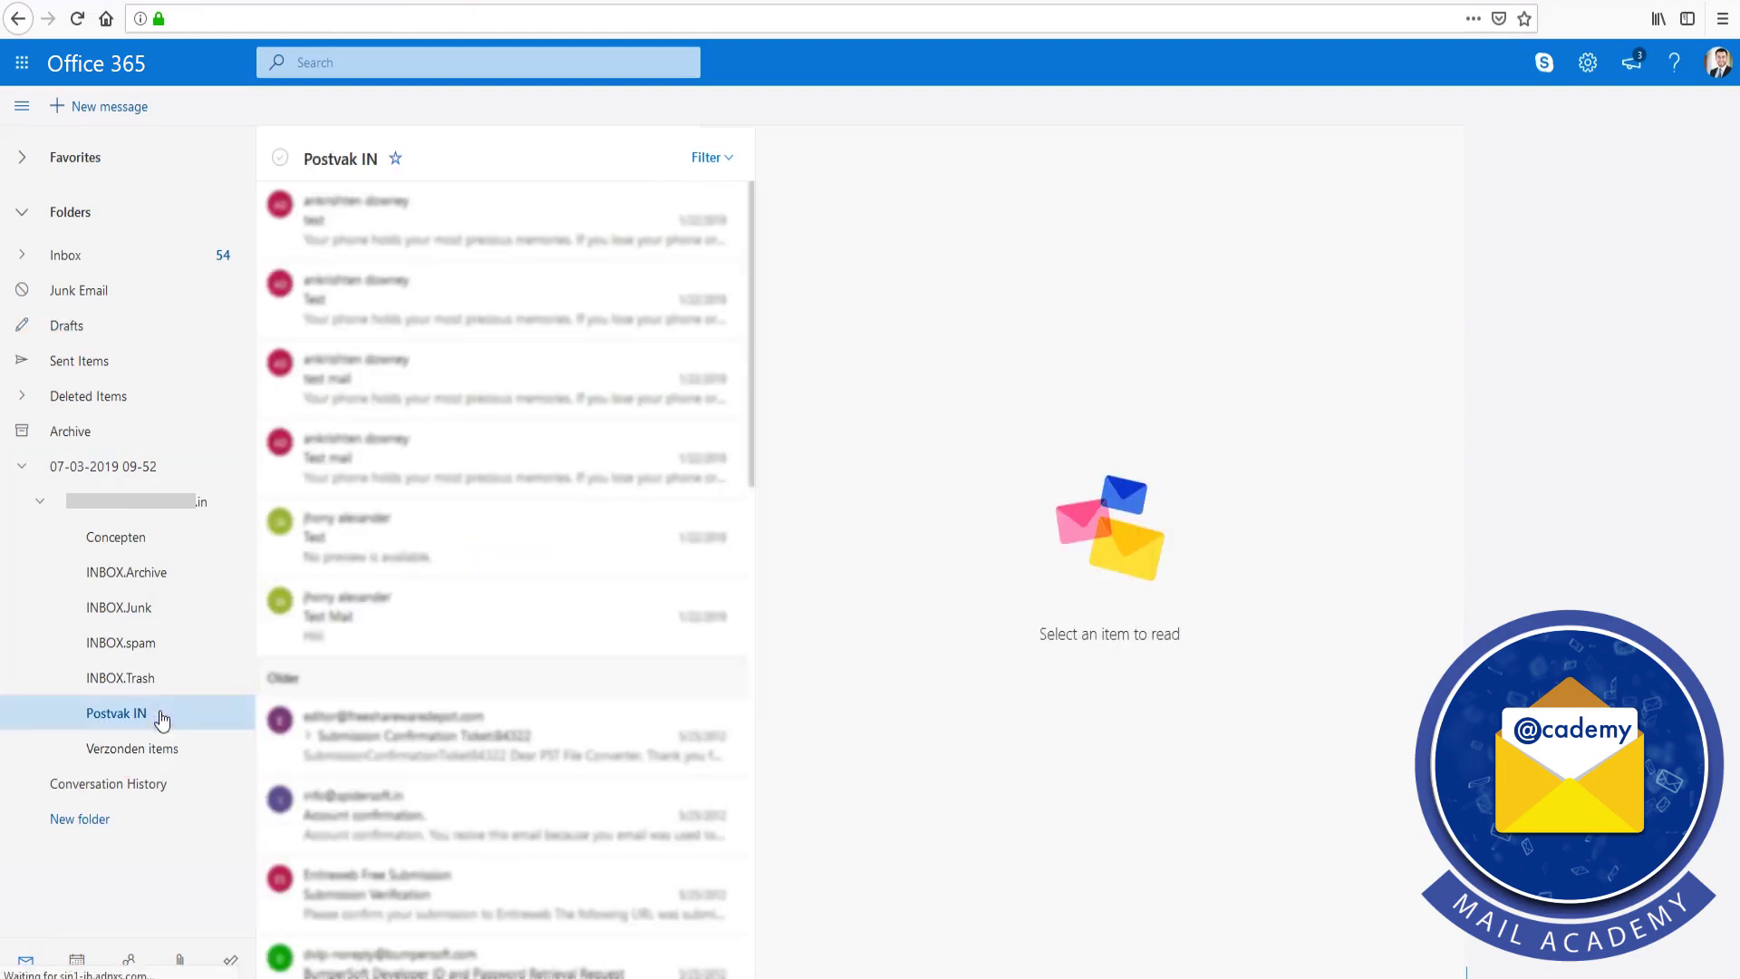